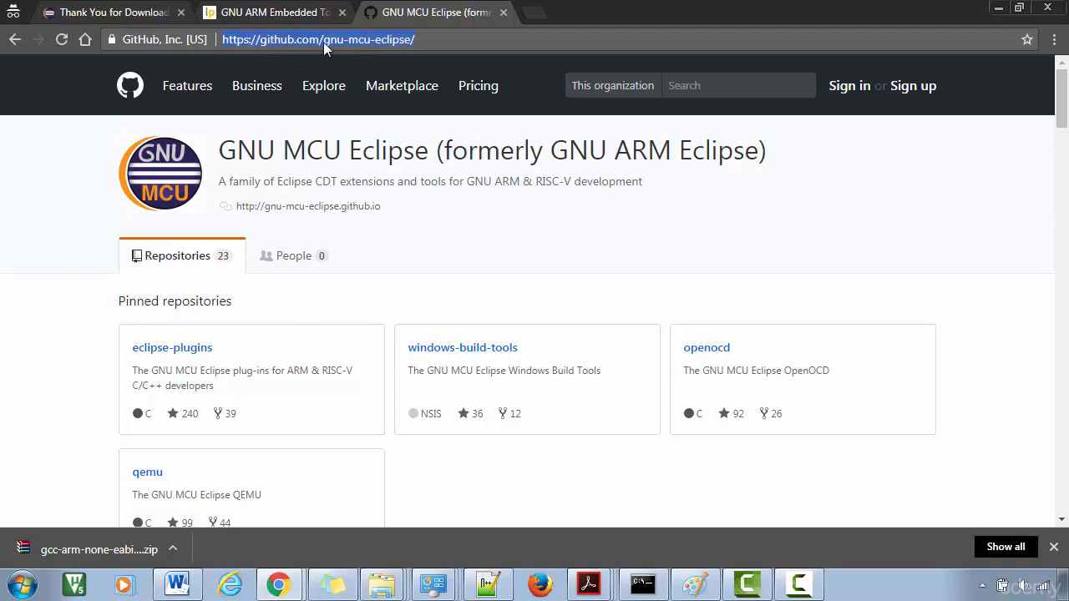
right_click(335, 41)
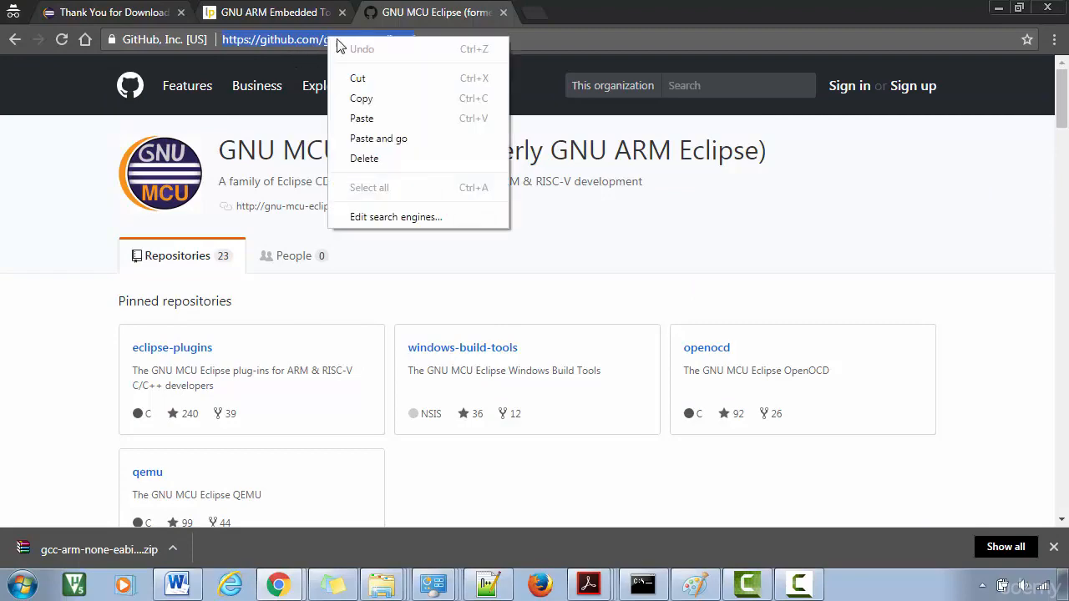
click(363, 101)
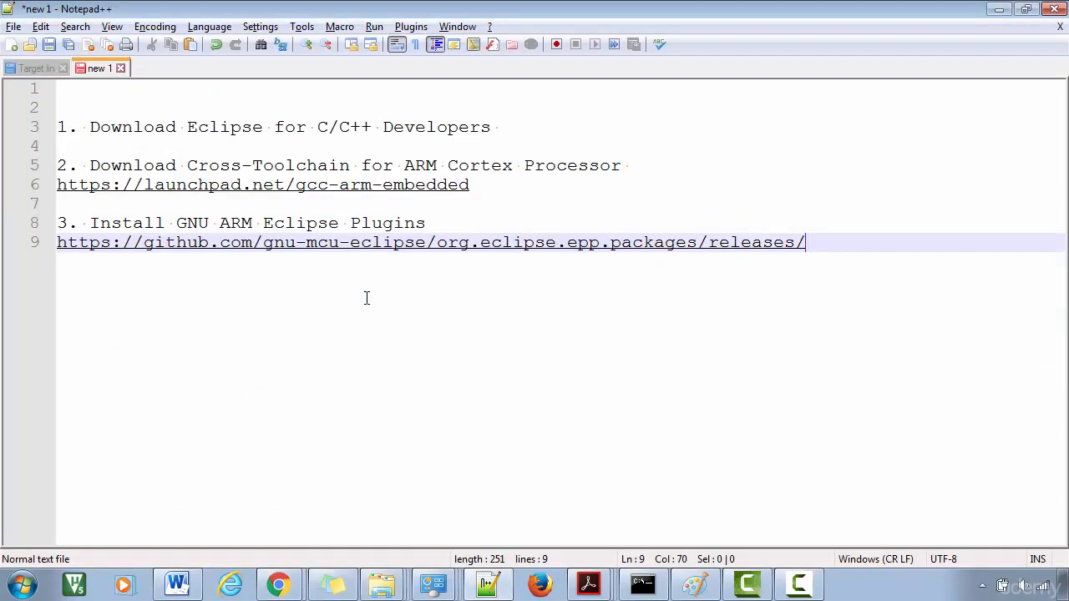
drag(829, 238, 8, 242)
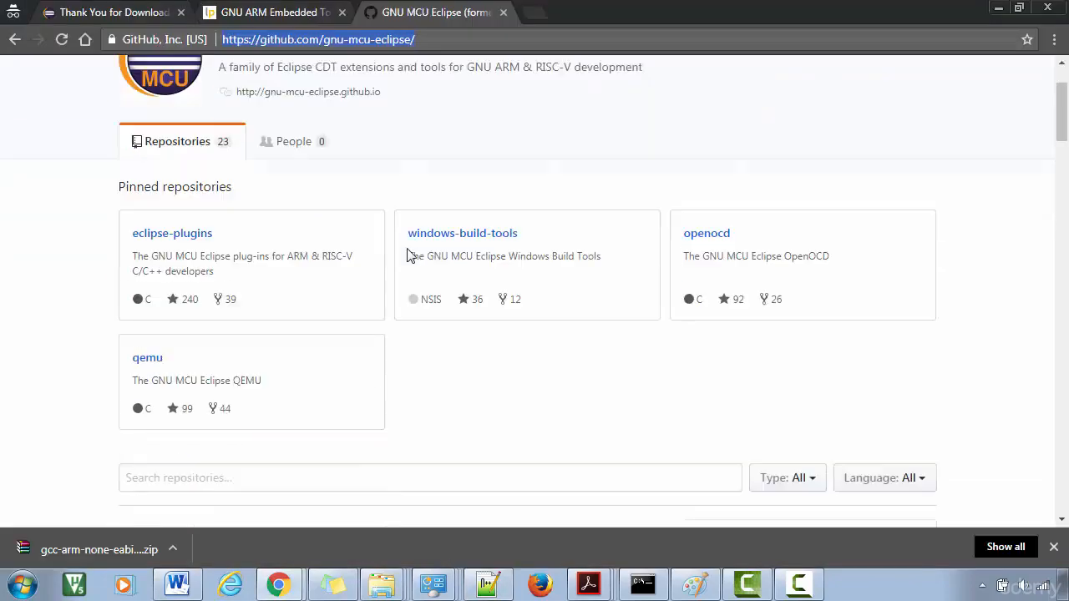
Review the organization's pinned repositories in Chrome and open the eclipse-plugins repository
scroll(473, 349, up, 1)
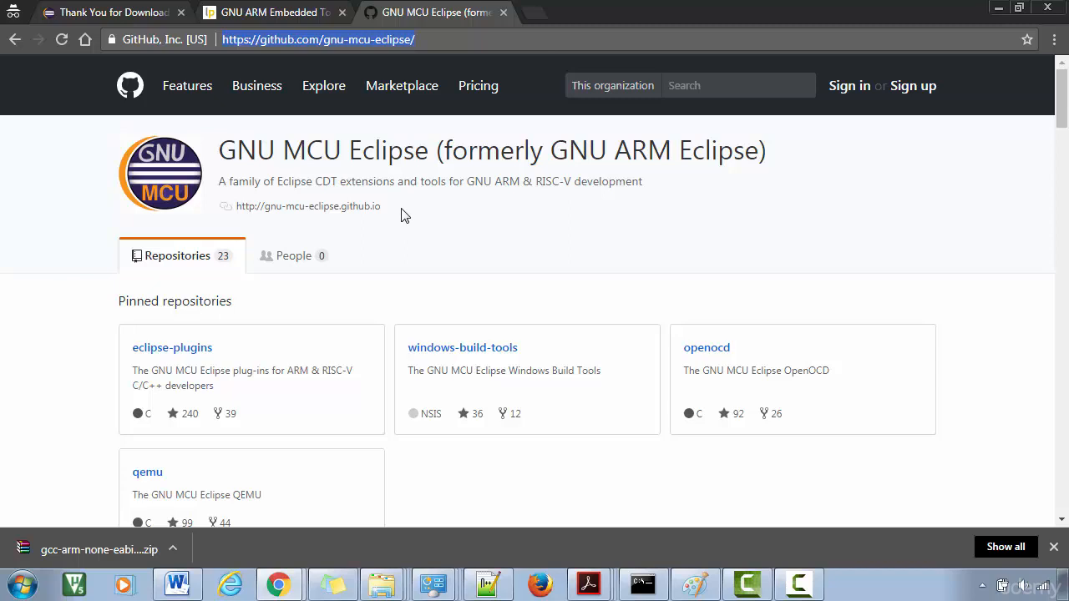
scroll(605, 278, down, 1)
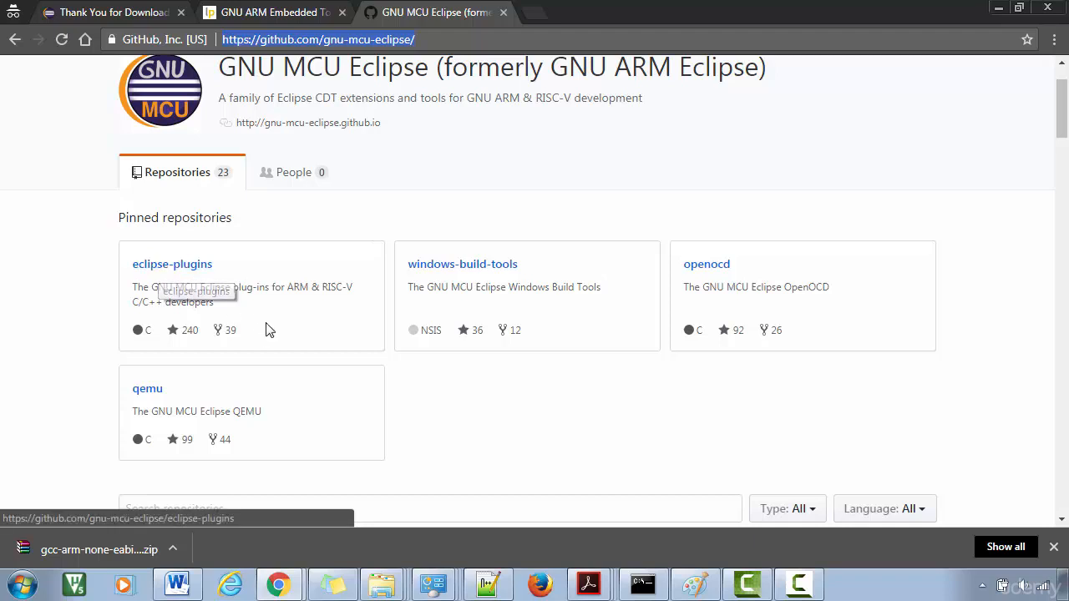
drag(136, 287, 327, 305)
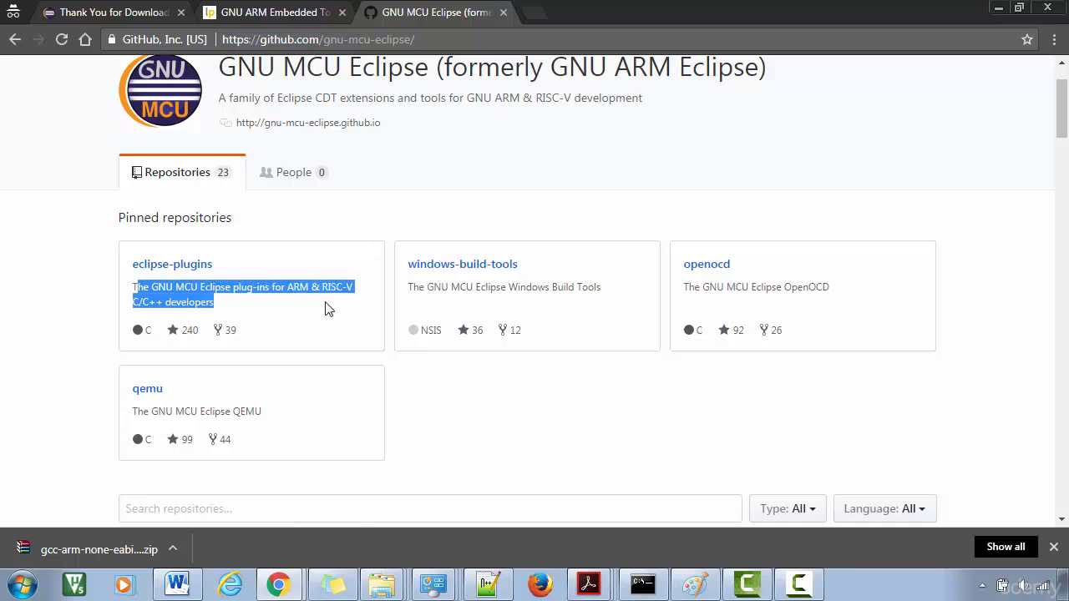
click(364, 218)
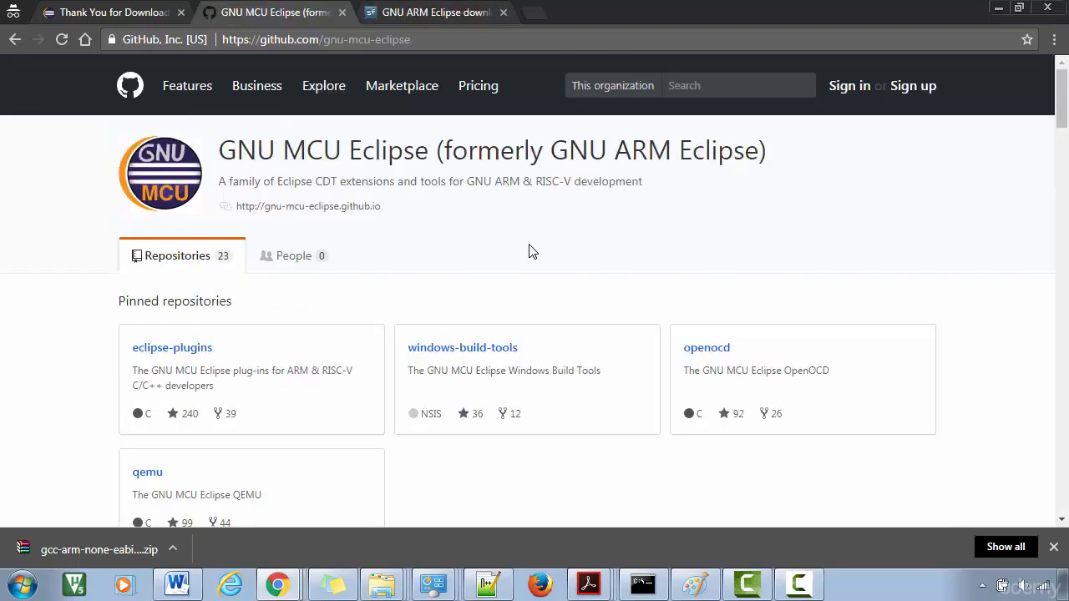
scroll(425, 264, down, 2)
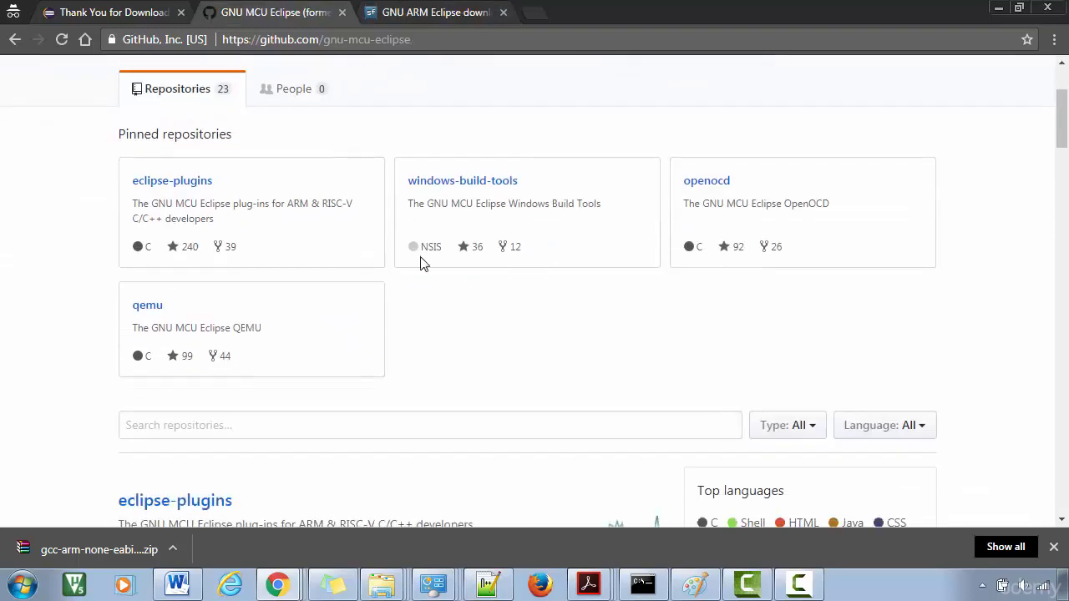
click(173, 182)
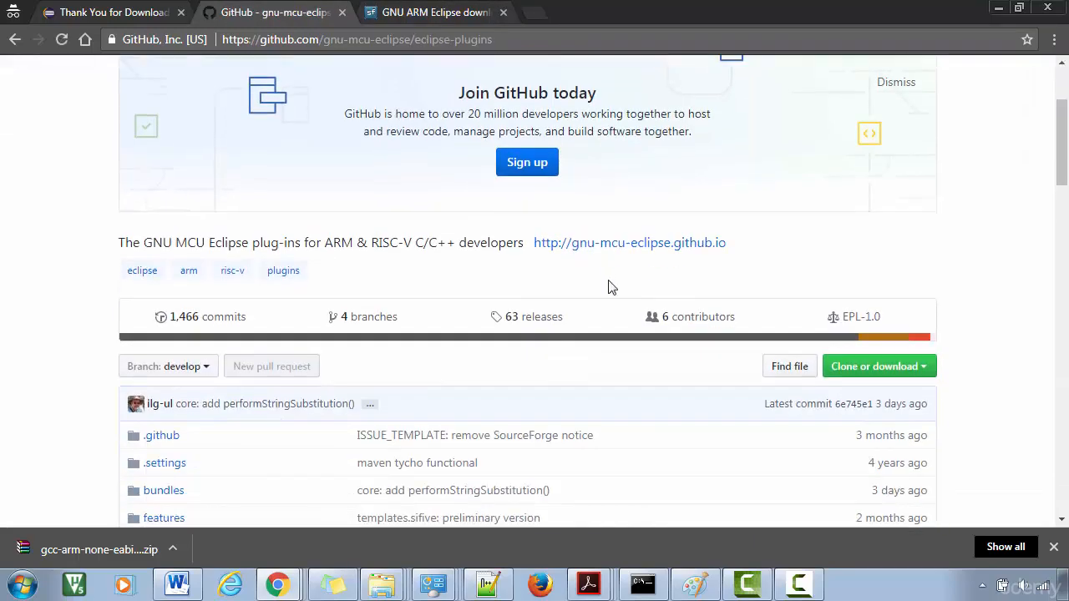
Open the list of releases for the eclipse-plugins repository
scroll(585, 286, down, 2)
scroll(584, 296, up, 3)
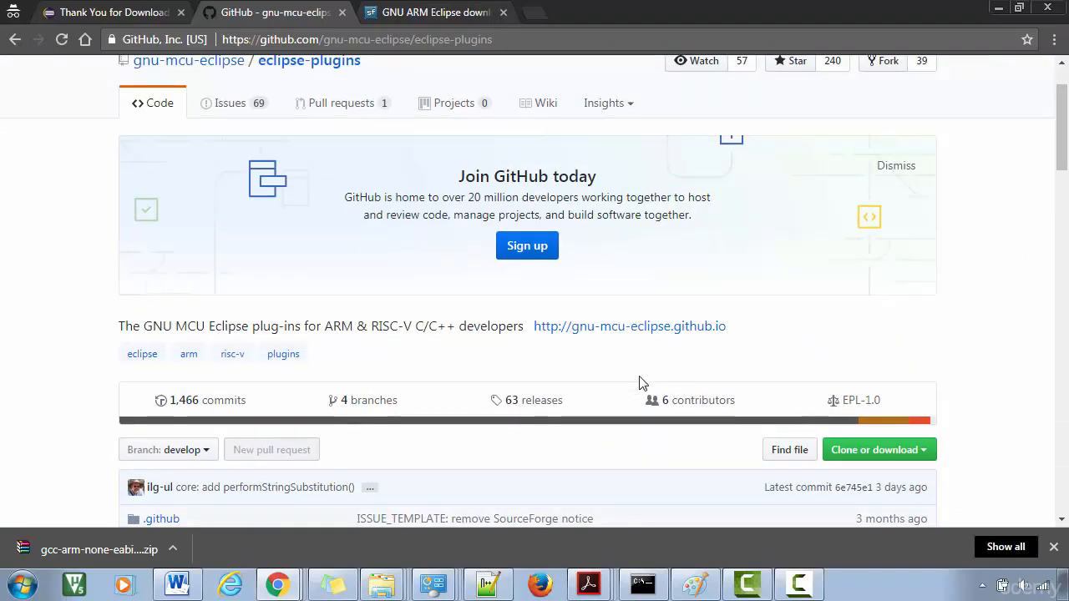
click(549, 400)
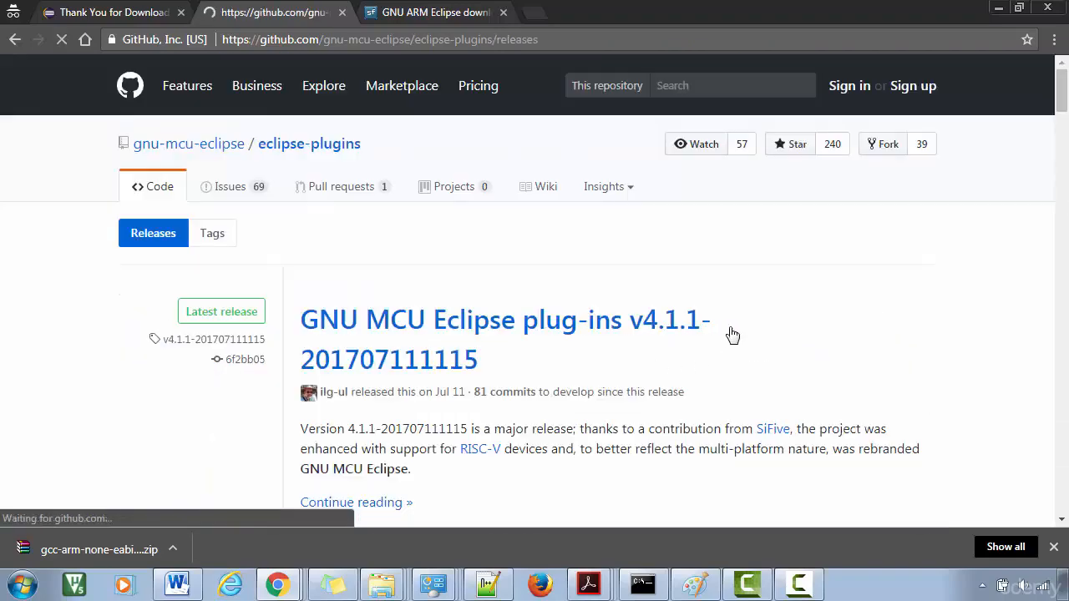
scroll(373, 285, down, 1)
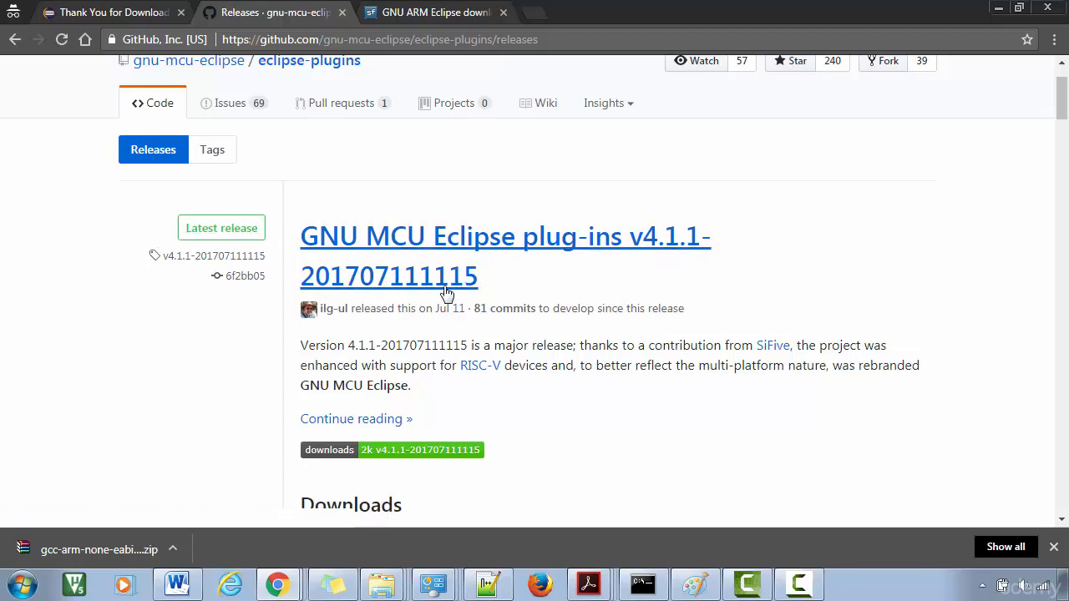
scroll(575, 306, down, 1)
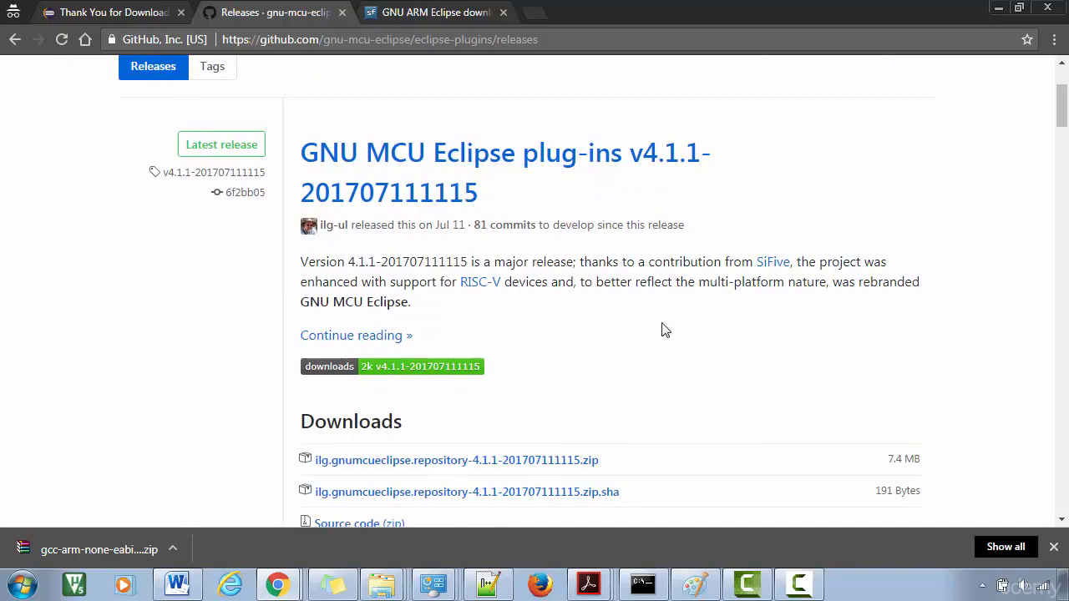
scroll(666, 330, up, 1)
scroll(502, 322, down, 3)
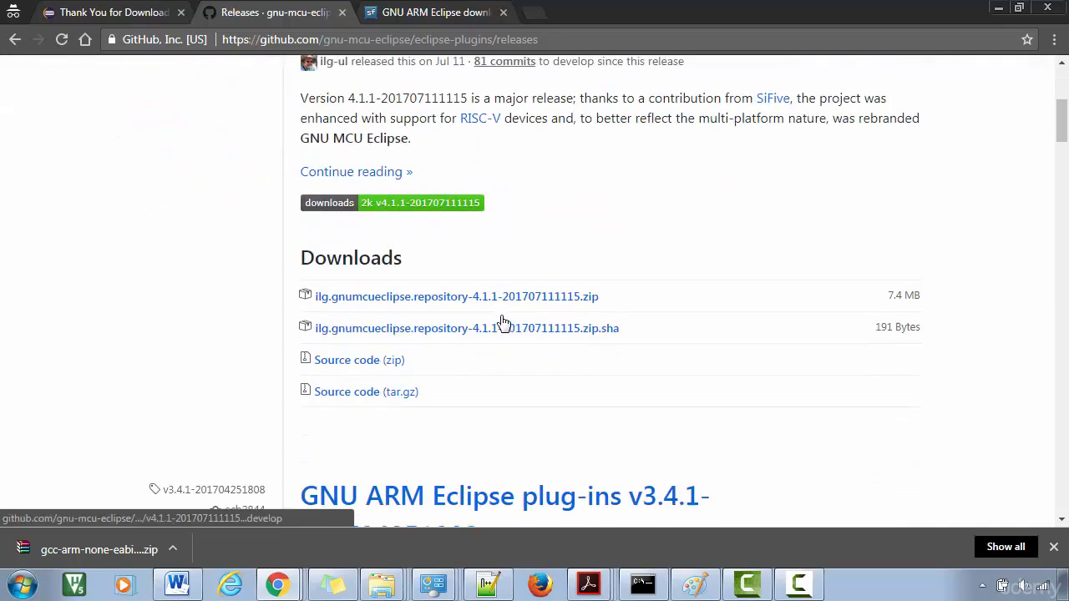
scroll(501, 322, up, 2)
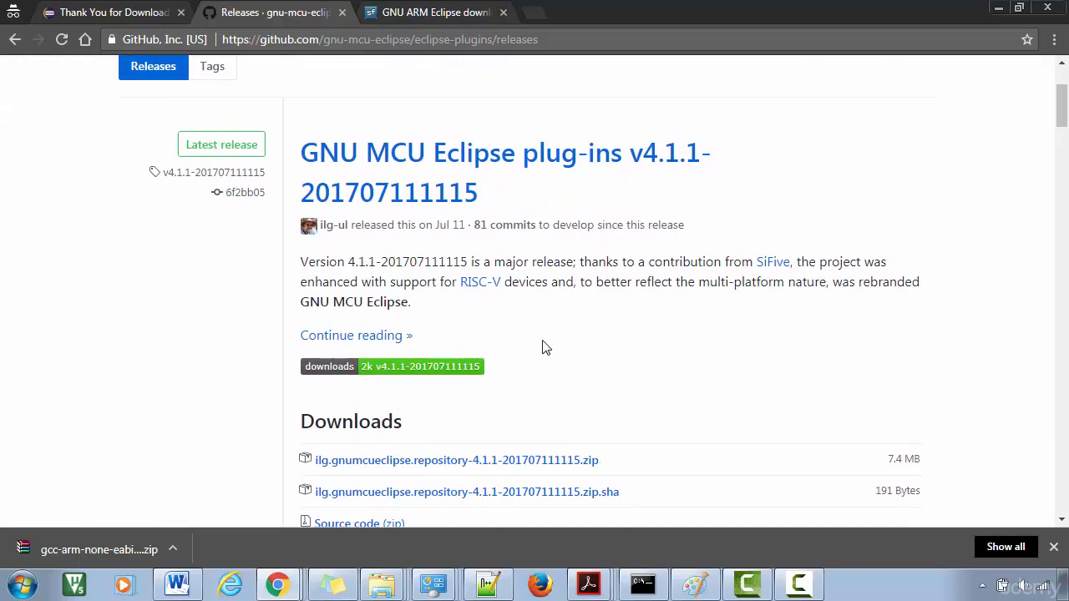
click(328, 337)
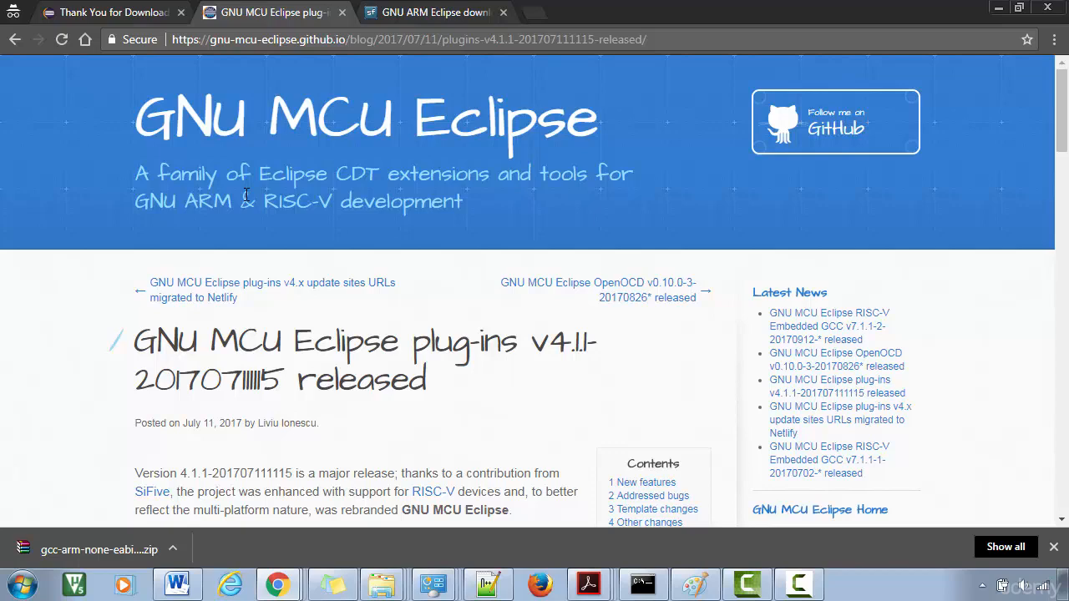
Look through the plug-ins v4.1.1 release post, covering the update site note and the new features
scroll(246, 195, down, 3)
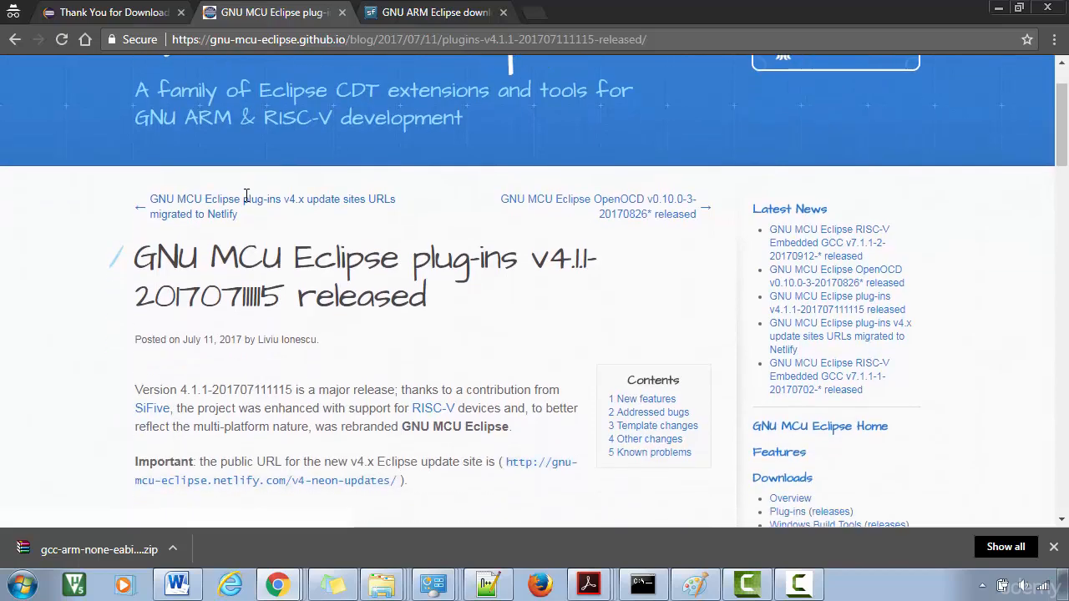
scroll(247, 199, down, 4)
scroll(246, 200, down, 4)
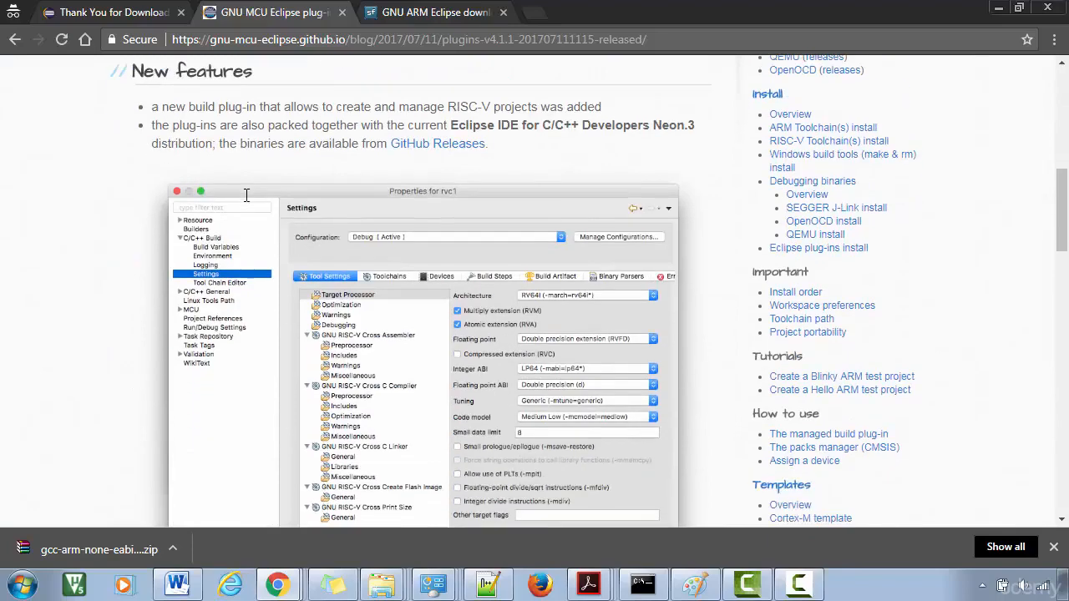
scroll(246, 203, down, 1)
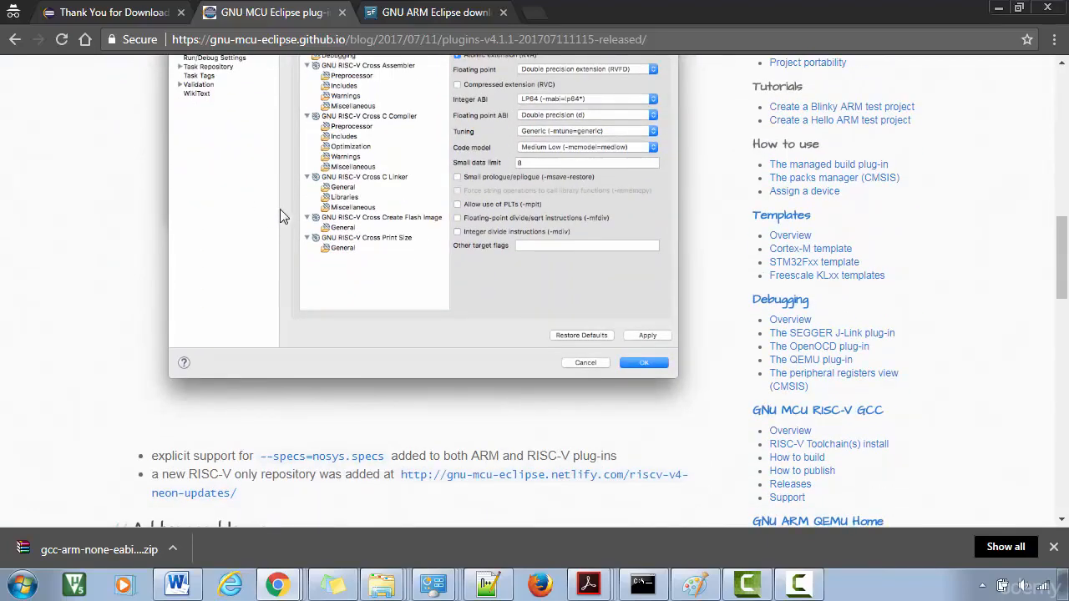
scroll(281, 220, down, 5)
scroll(299, 232, up, 10)
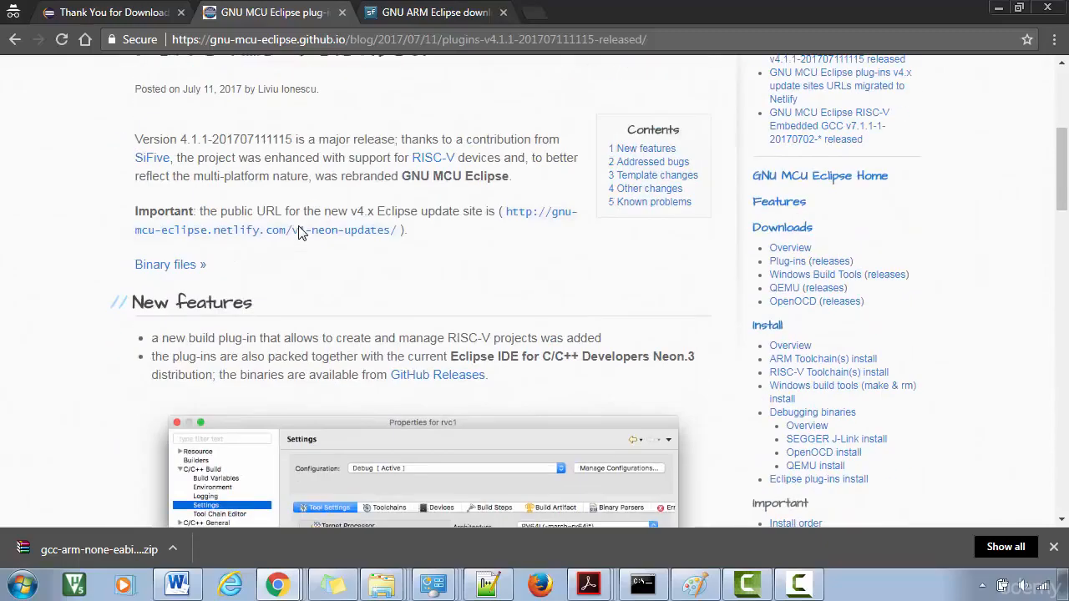
scroll(299, 231, up, 3)
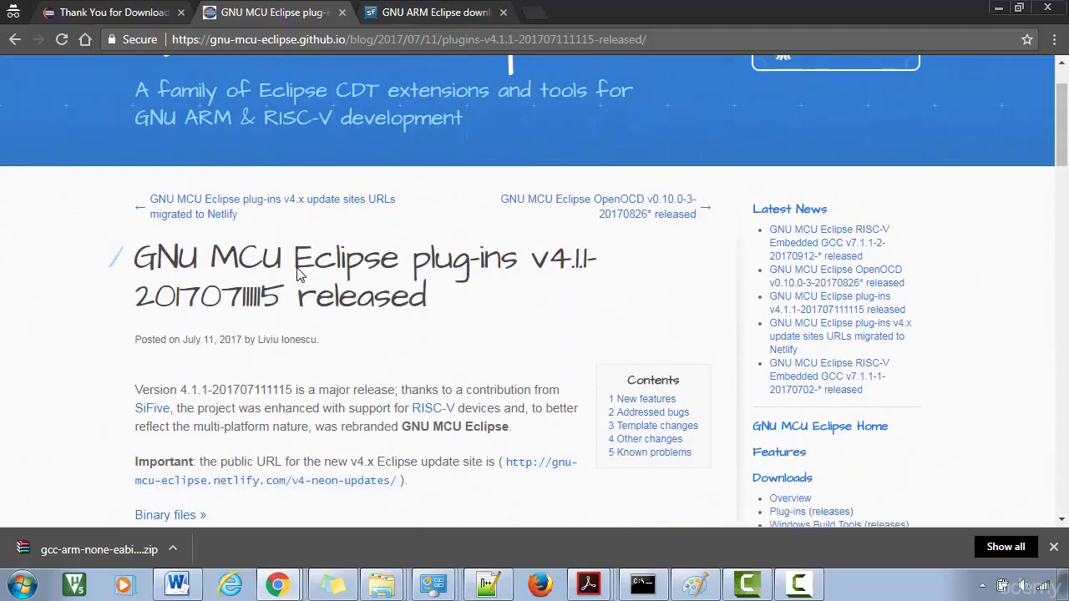
scroll(298, 276, down, 2)
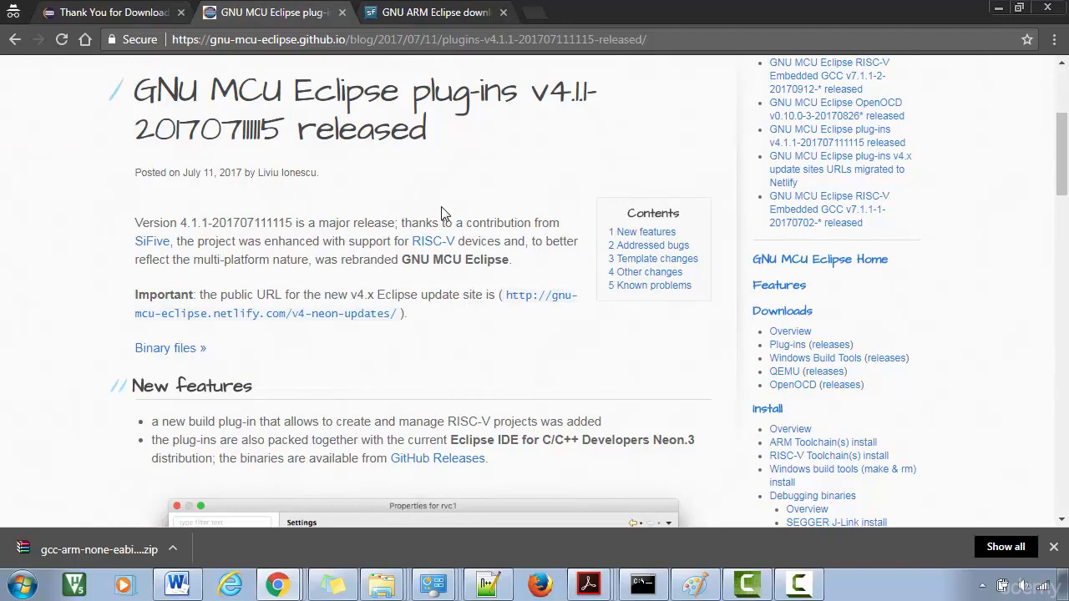
Open a new Notepad window and place it so the release post's update site URL stays readable
click(22, 584)
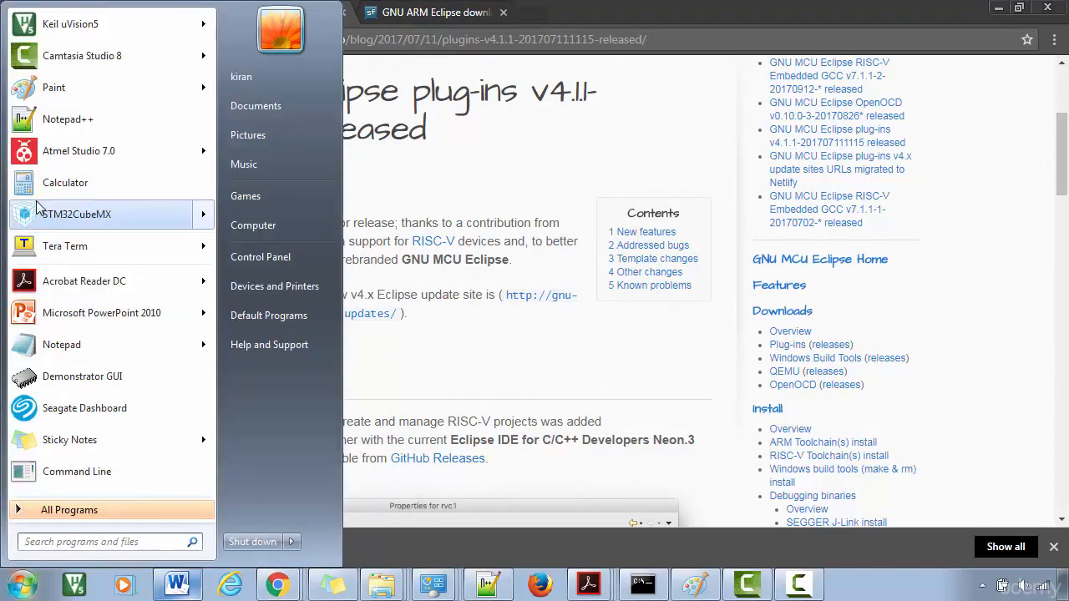
click(69, 346)
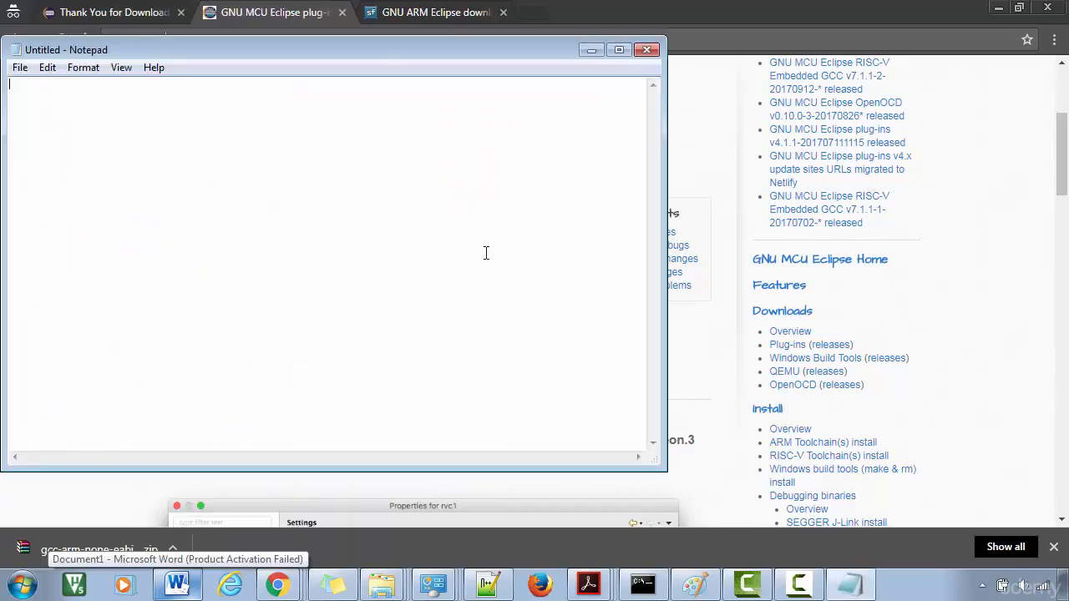
drag(379, 51, 778, 358)
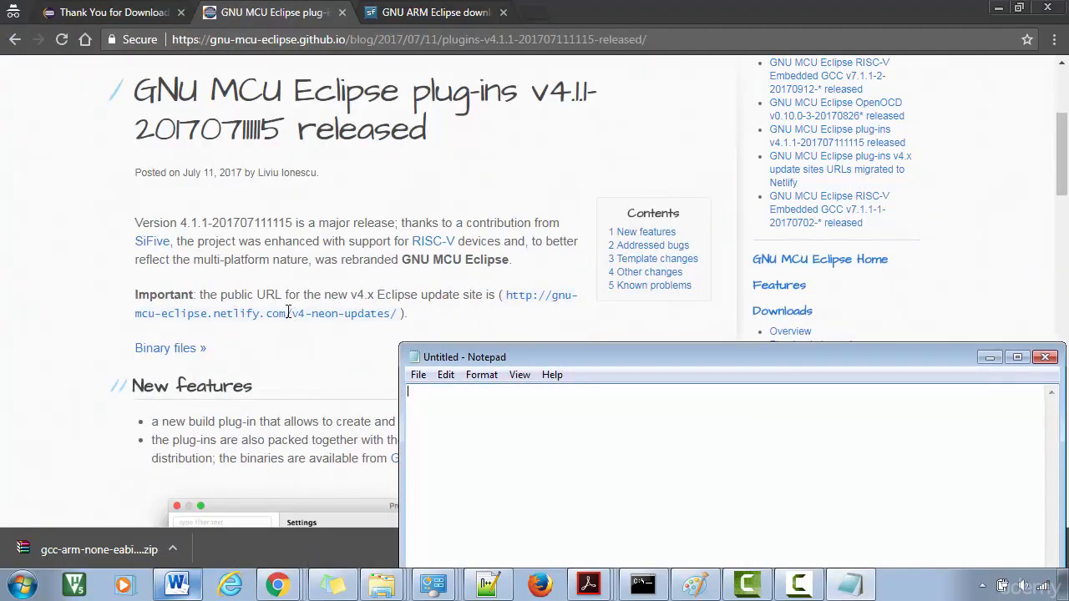
drag(134, 293, 157, 291)
click(263, 298)
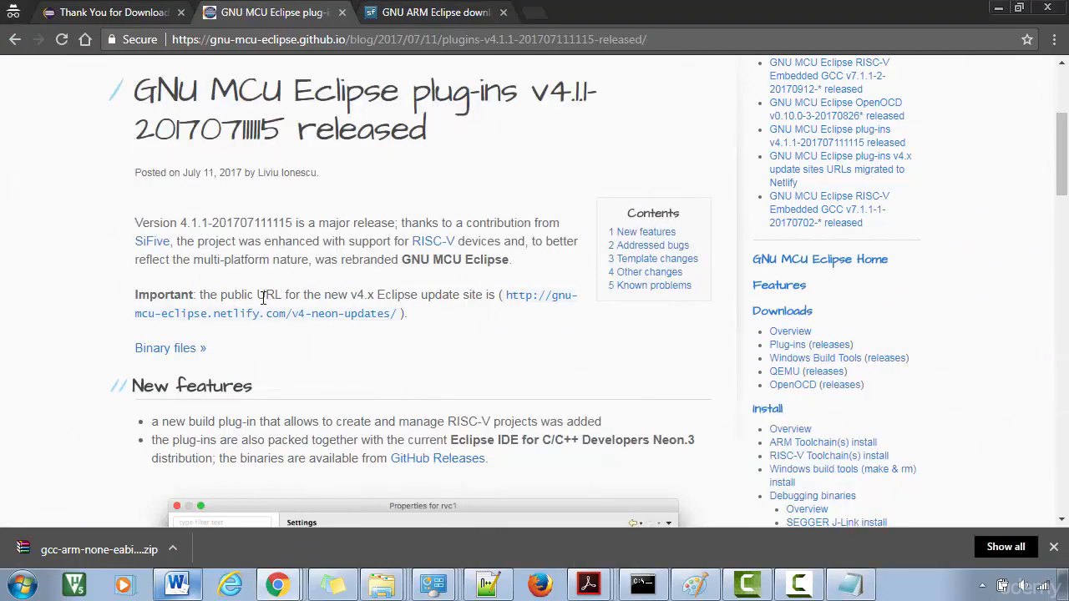
drag(324, 298, 369, 294)
click(393, 295)
drag(502, 296, 501, 327)
key(alt+Tab)
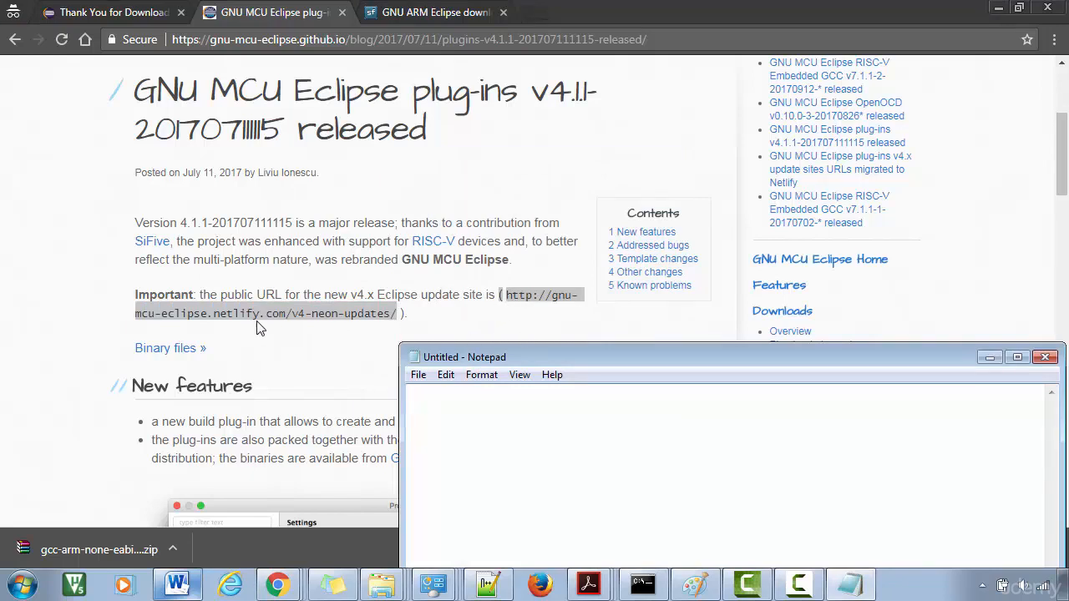
click(505, 294)
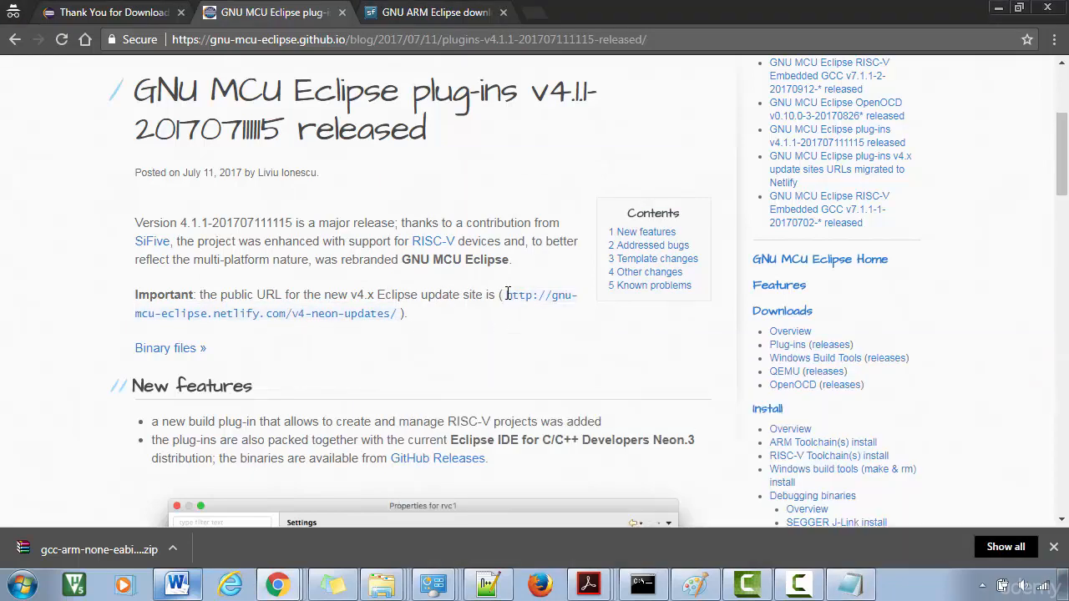
drag(505, 294, 399, 311)
right_click(399, 312)
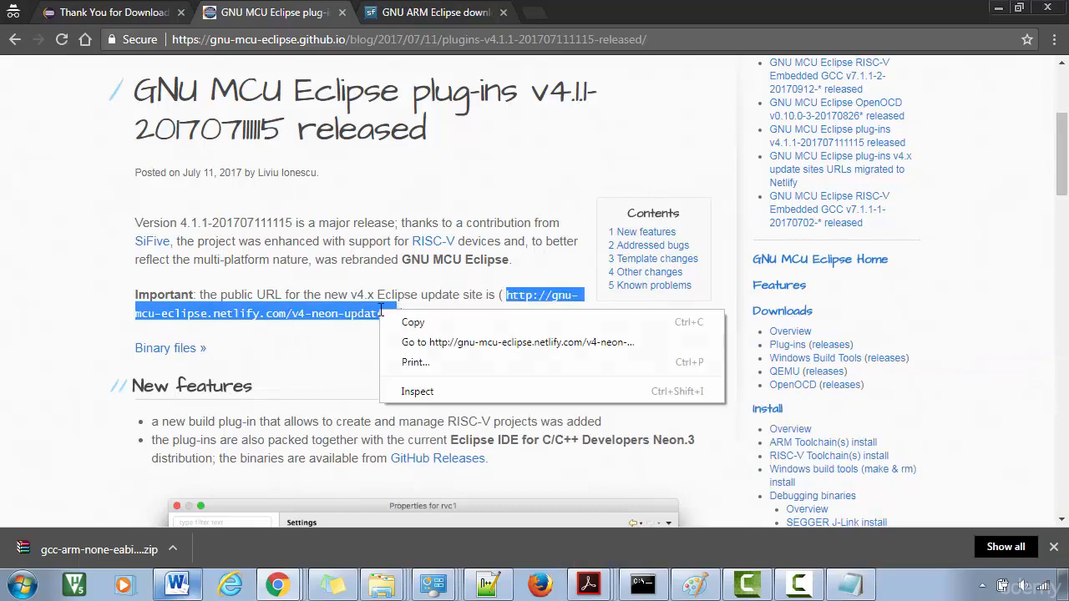
click(409, 319)
key(alt+Tab)
key(ctrl+v)
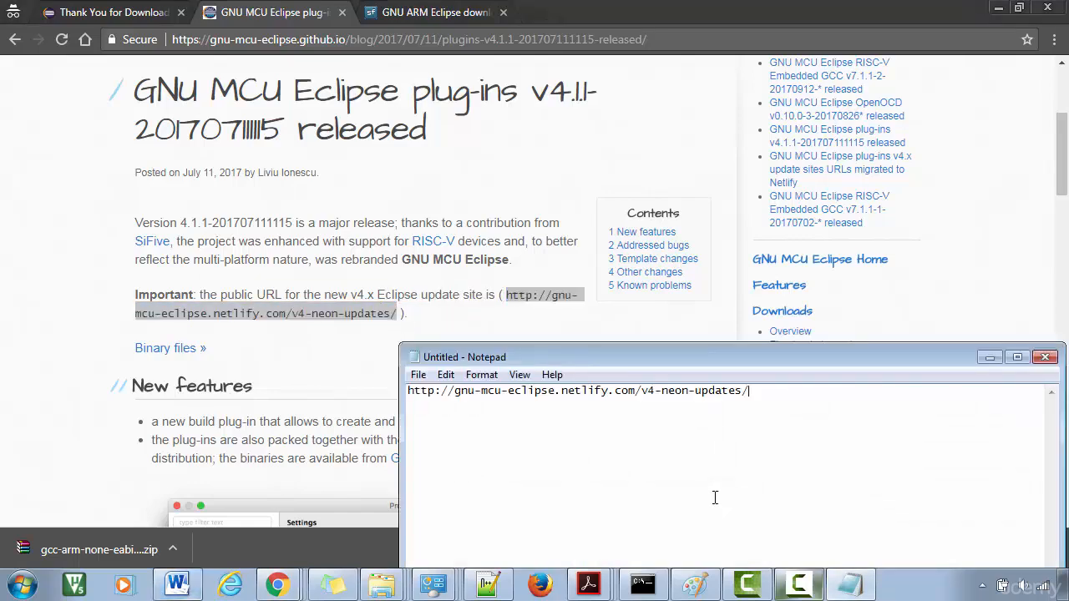
Check the update site URL on the release post and insert an empty line above the copied URL in Notepad
key(alt+Tab)
click(507, 344)
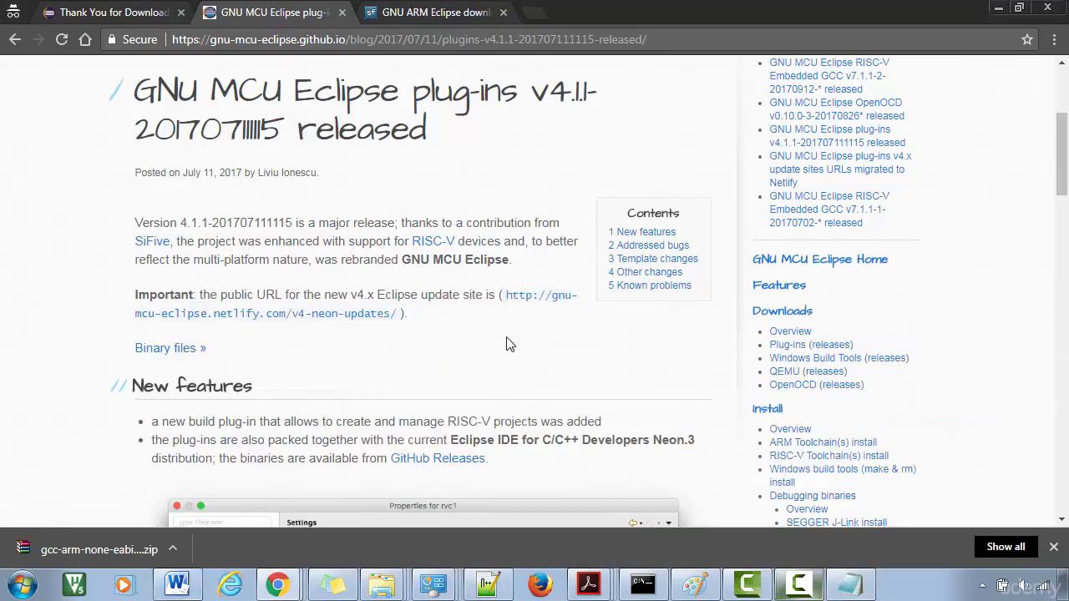
drag(507, 297, 399, 314)
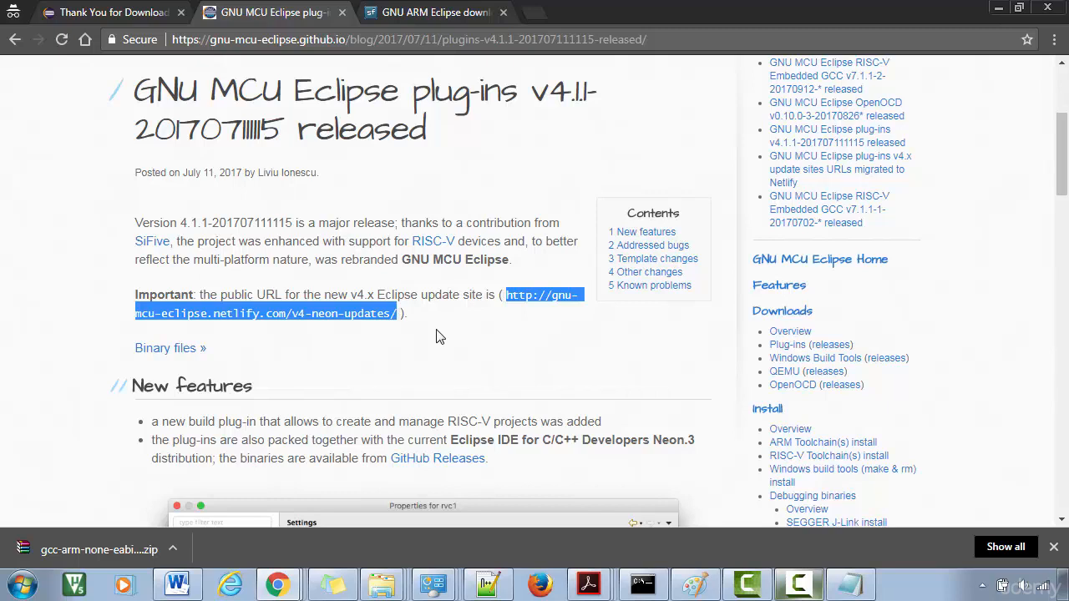
click(850, 583)
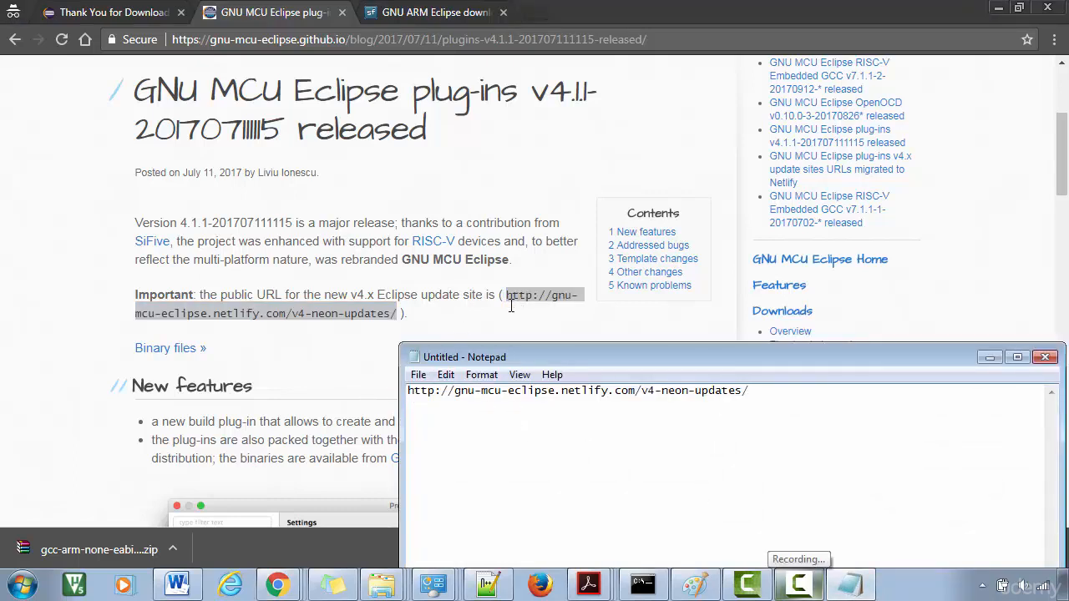
key(Return)
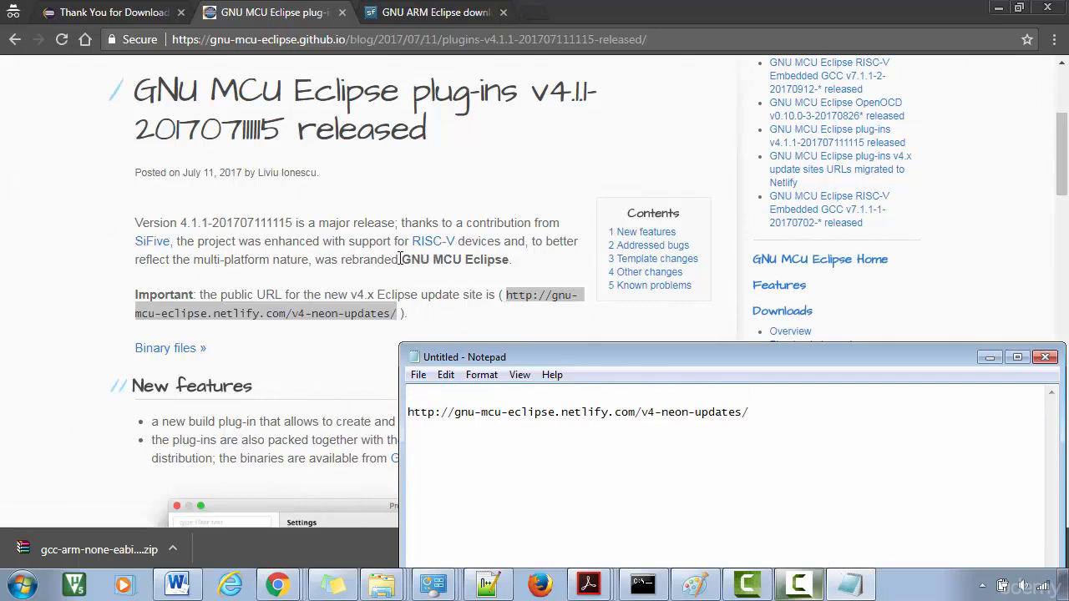
Copy the name GNU MCU Eclipse from the release post into Notepad above the URL and complete it as GNU MCU Eclipse Plugin
drag(403, 259, 506, 261)
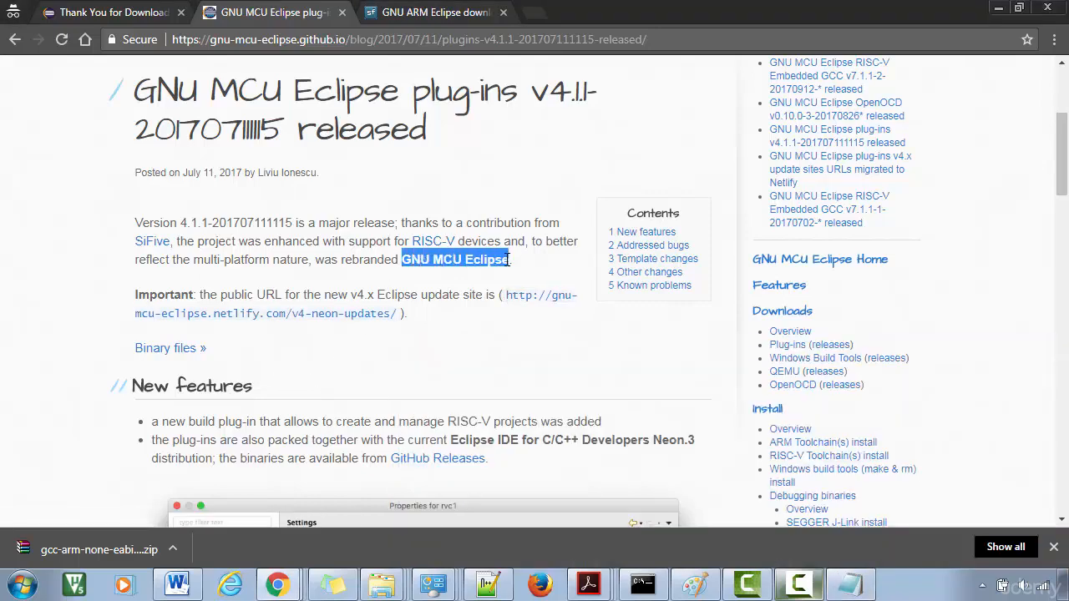
right_click(492, 269)
click(495, 270)
key(alt+Tab)
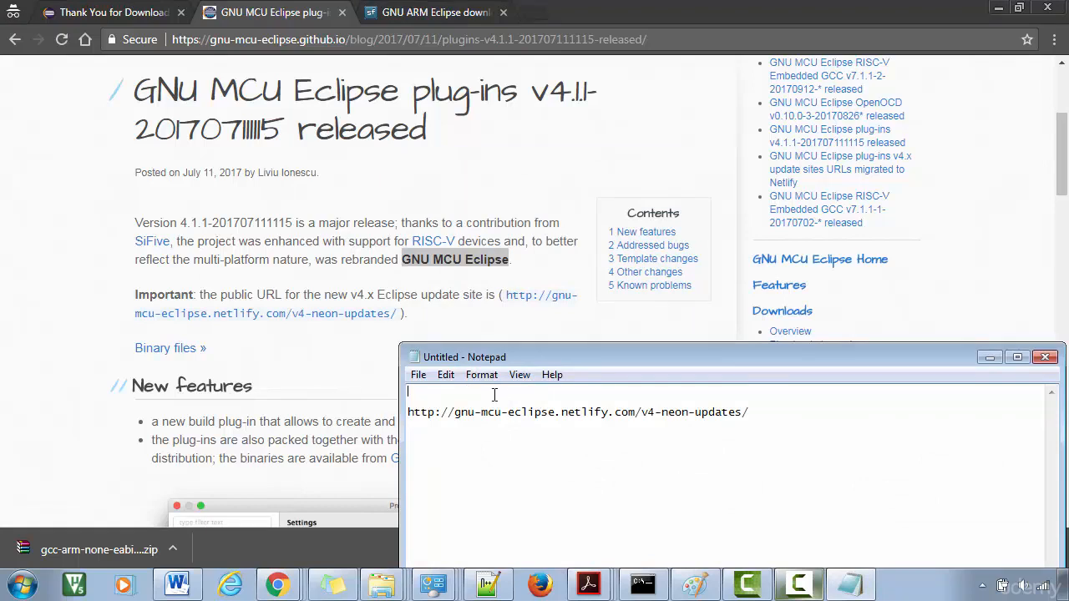
key(ctrl+v)
text(Plugin)
key(BackSpace)
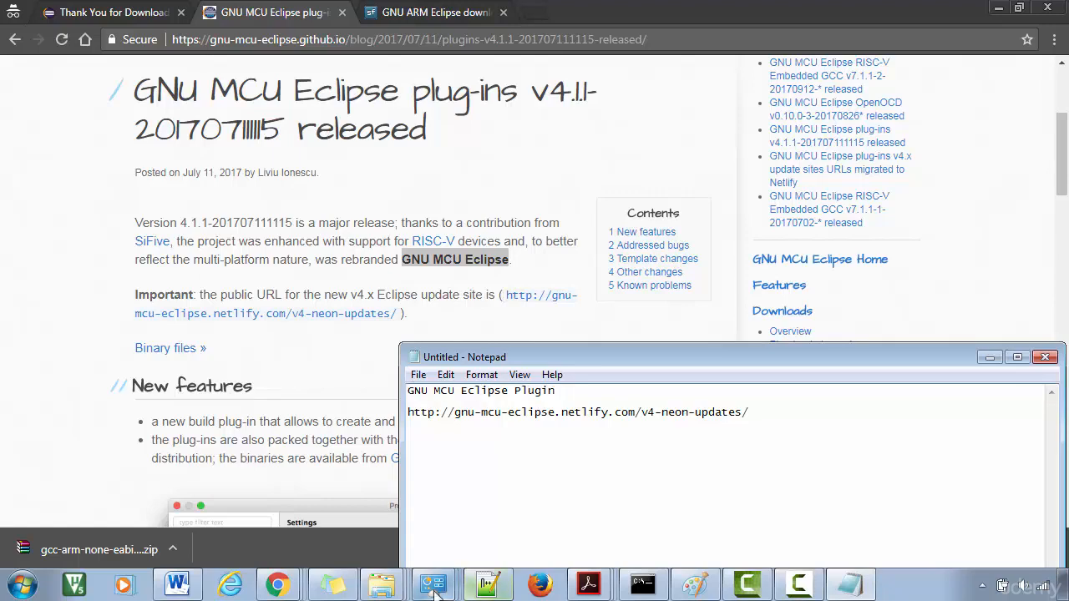
Switch to File Explorer, open the eclipse folder inside eclipse-cpp-neon-3-win32-x86_64 and run the eclipse application
right_click(381, 585)
click(351, 519)
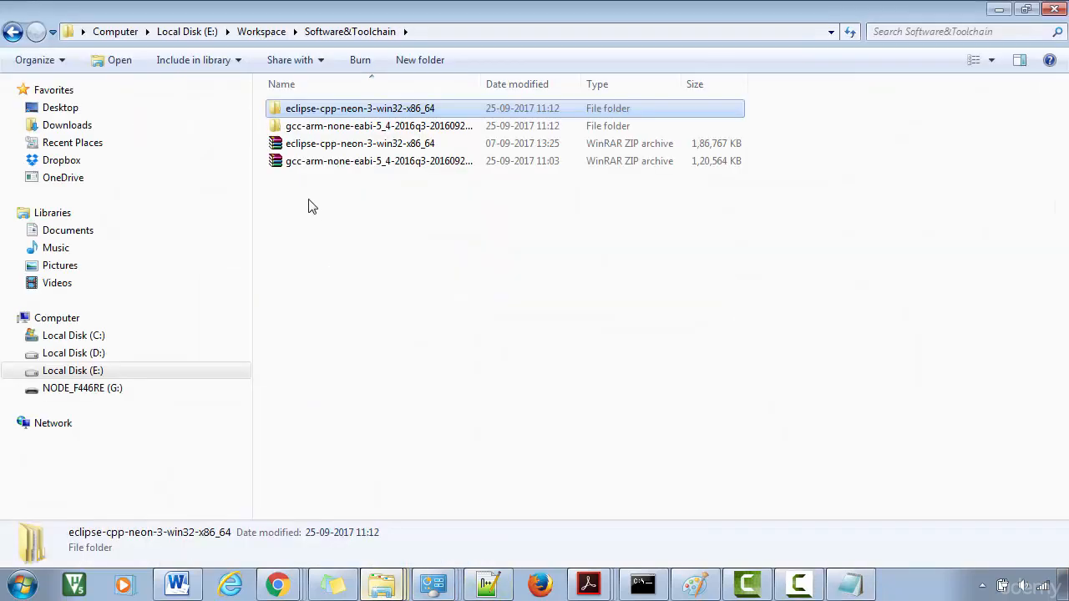
double_click(314, 110)
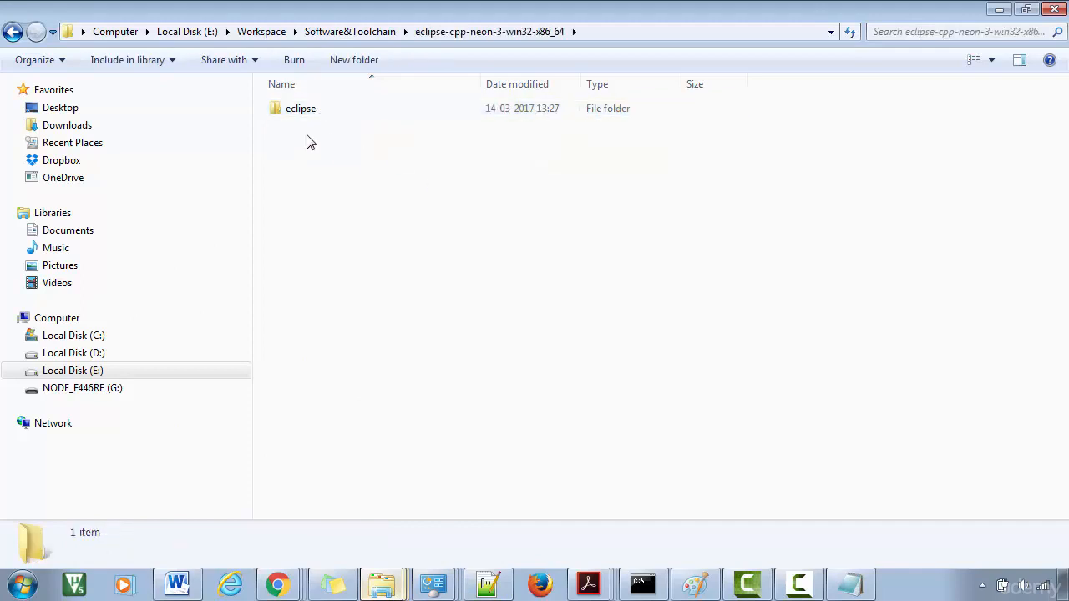
double_click(310, 109)
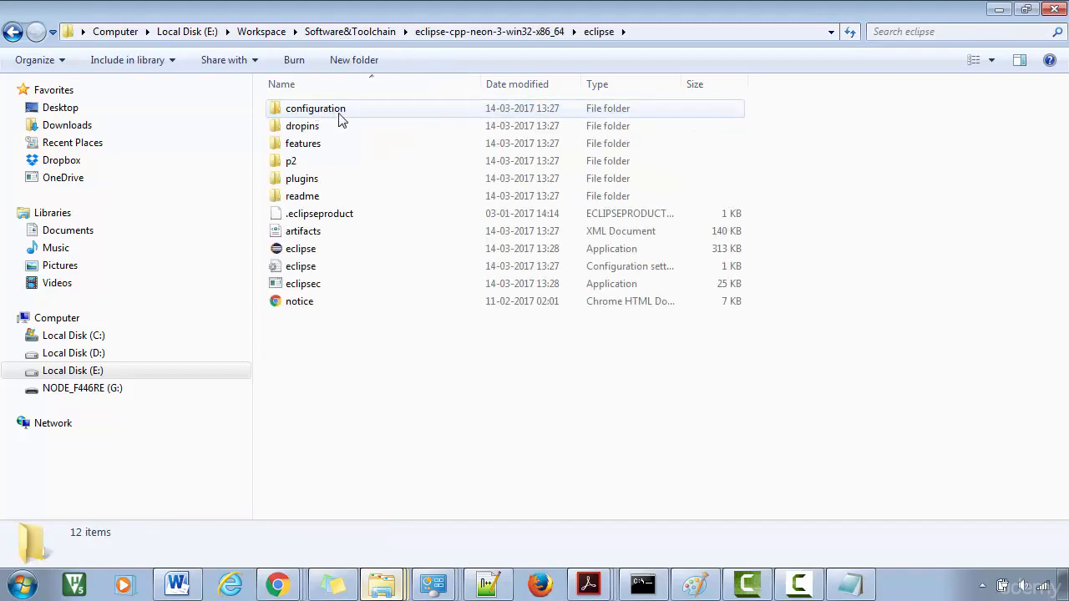
double_click(300, 250)
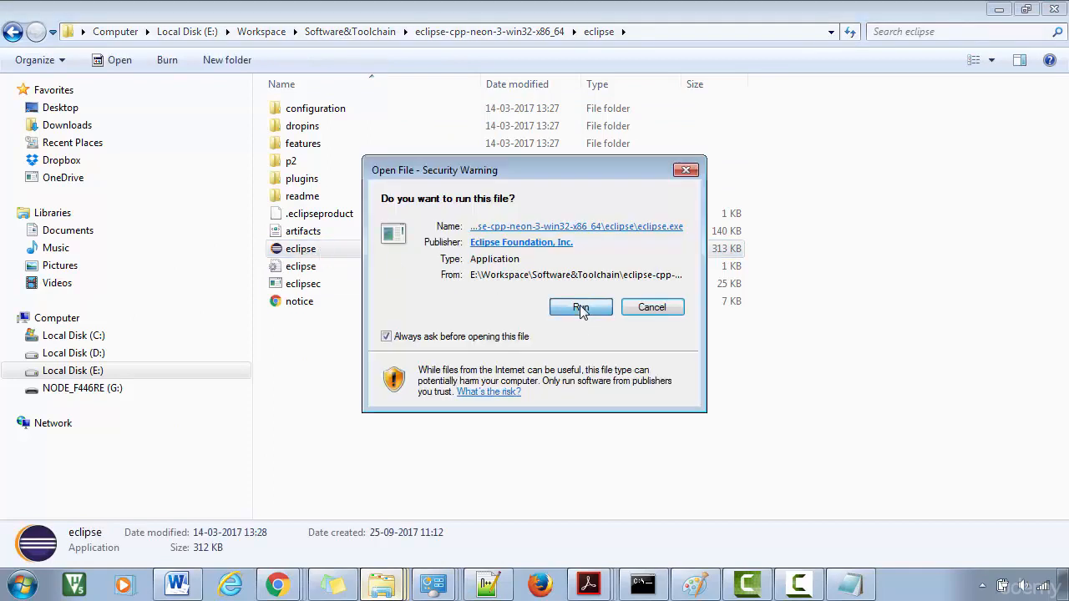
click(582, 311)
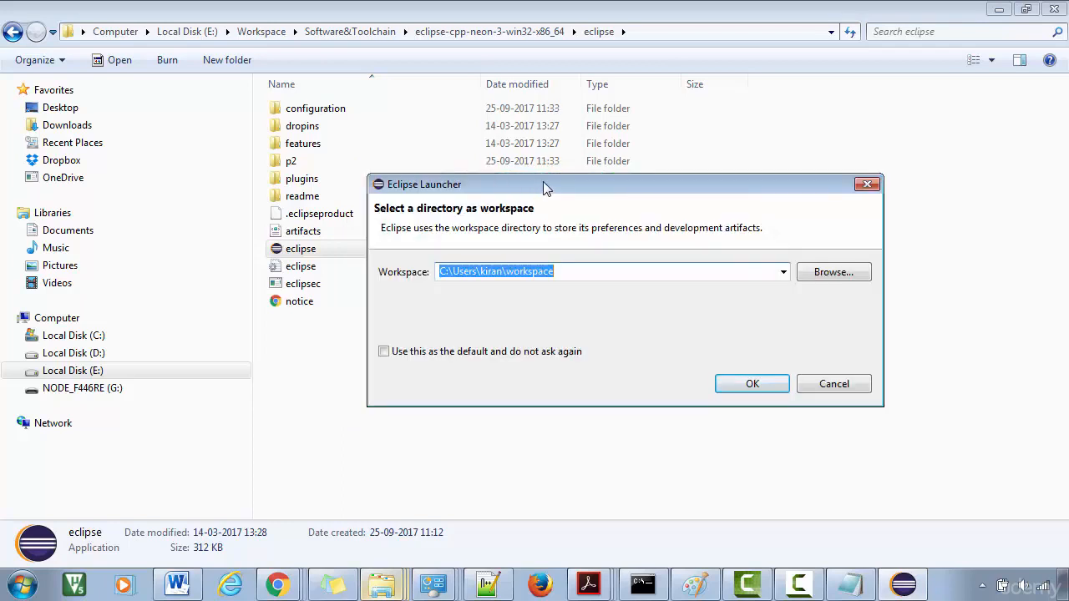
Go to the EclipseWorkspace folder under E:\Workspace in File Explorer and copy its path for the workspace setting
mouse_move(520, 182)
mouse_down()
mouse_move(494, 221)
mouse_move(499, 244)
mouse_move(509, 184)
mouse_up()
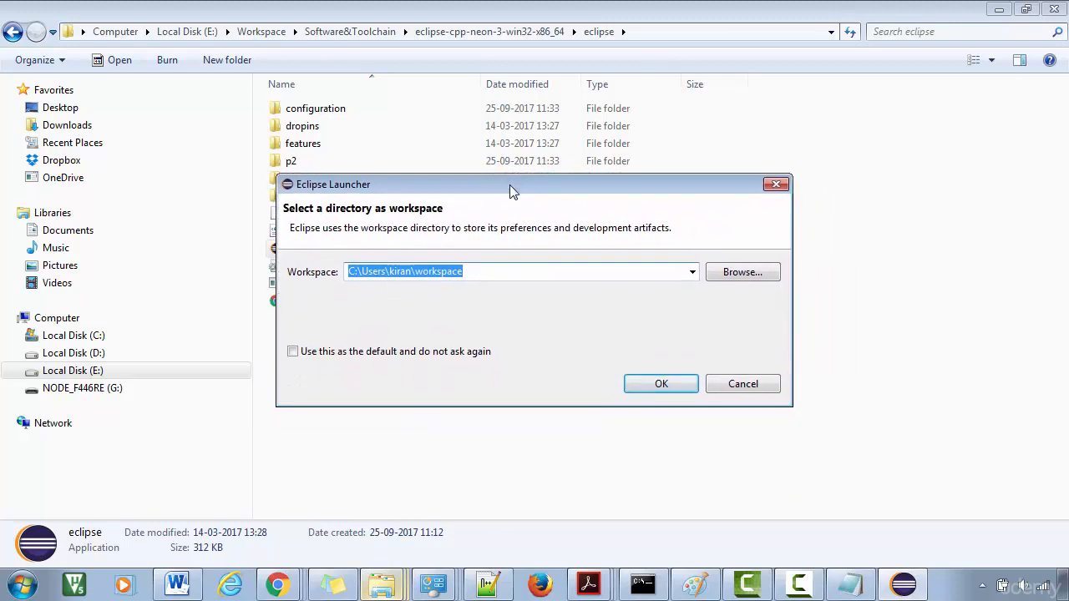
click(505, 277)
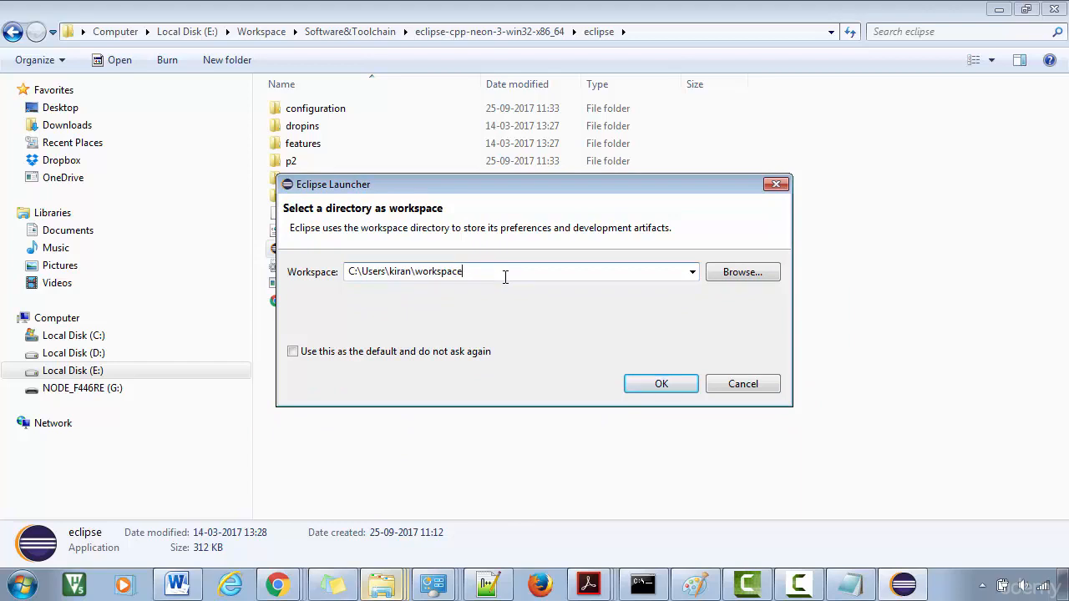
drag(480, 185, 499, 192)
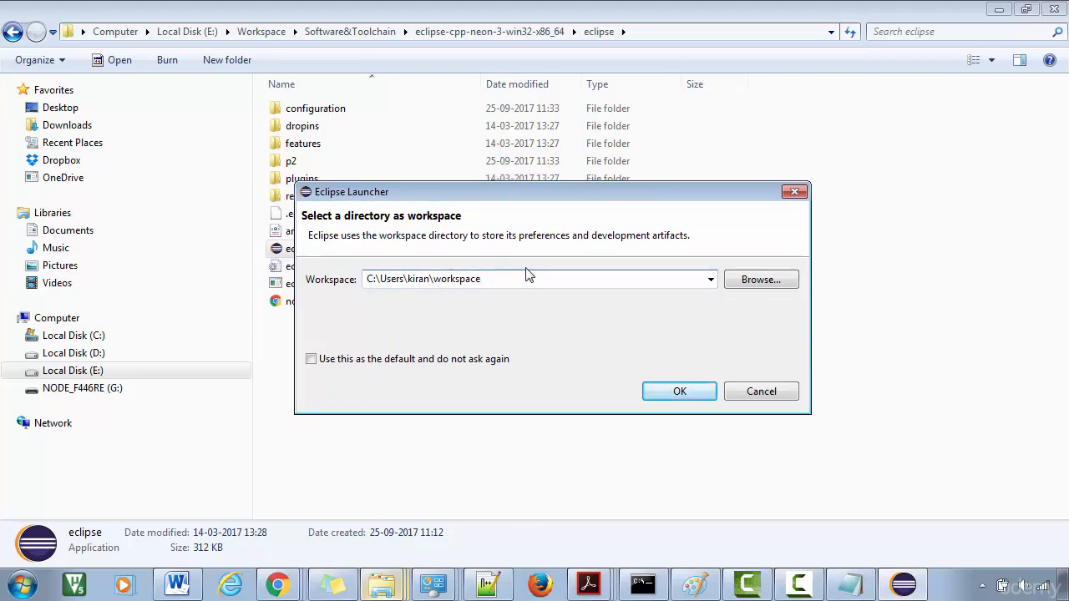
click(267, 38)
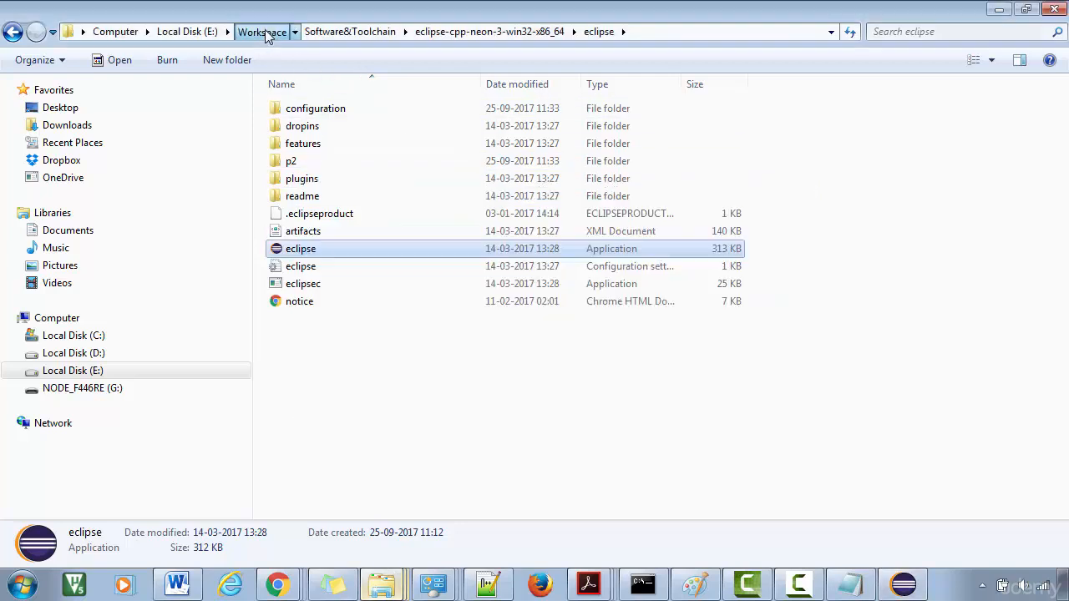
click(265, 31)
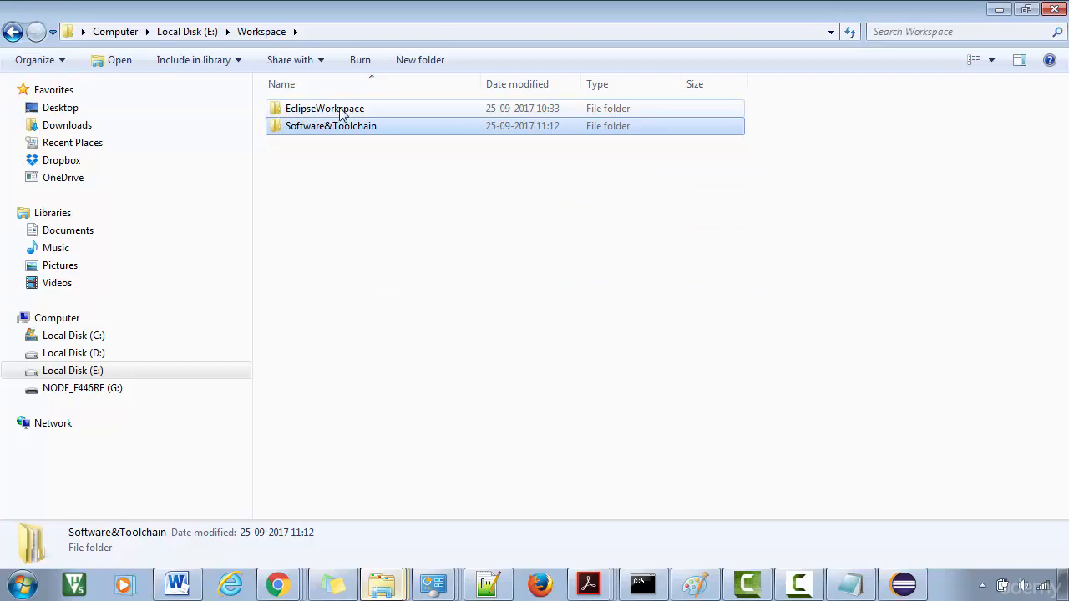
double_click(343, 113)
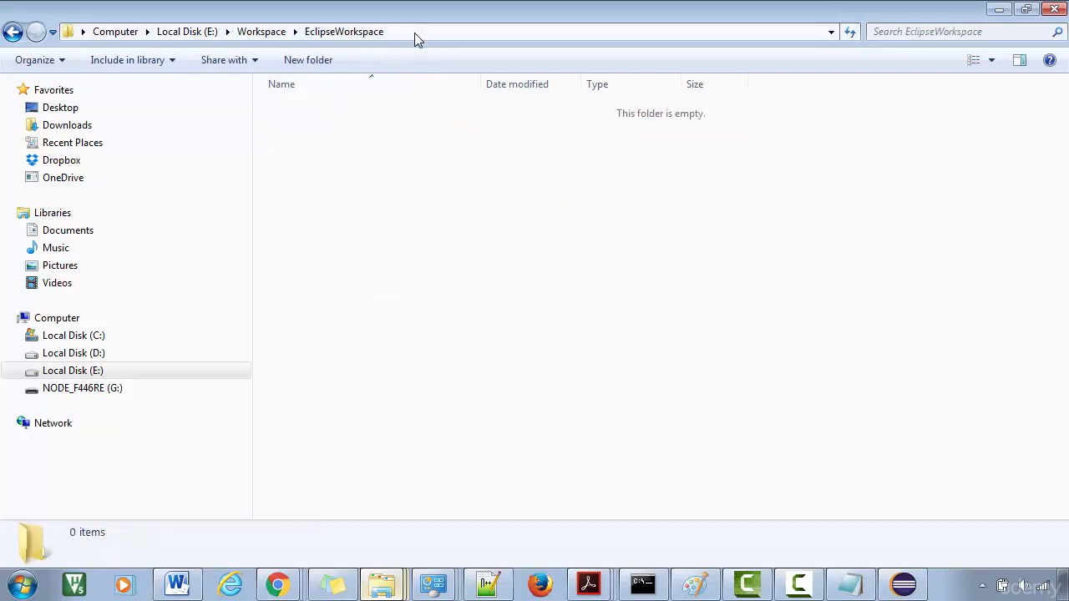
click(414, 32)
right_click(215, 33)
click(265, 91)
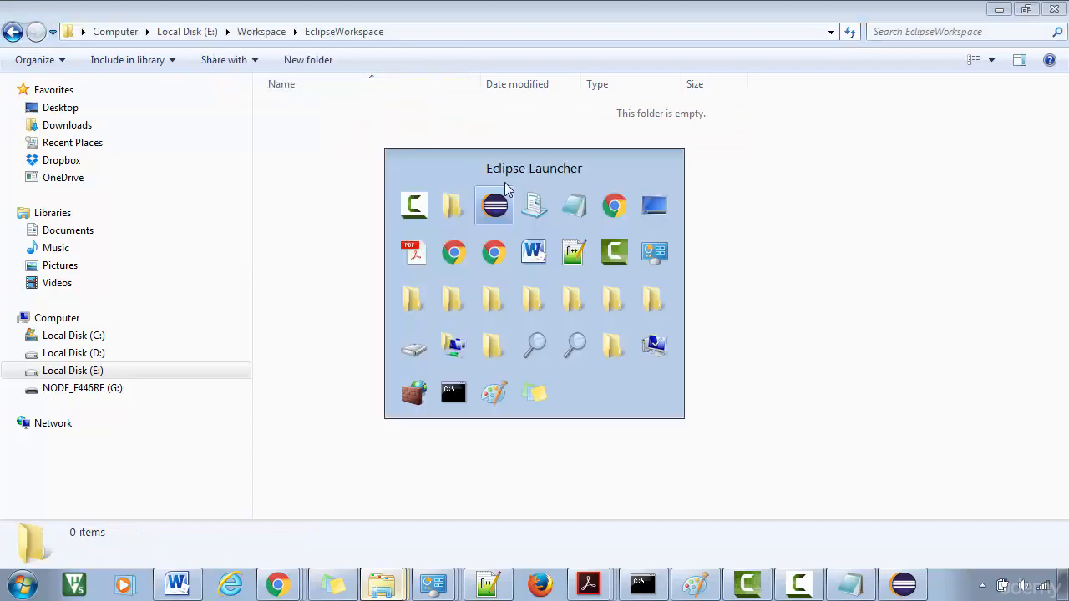
Set the Eclipse workspace to E:\Workspace\EclipseWorkspace\demo, launch Eclipse with it and maximize its window
click(504, 192)
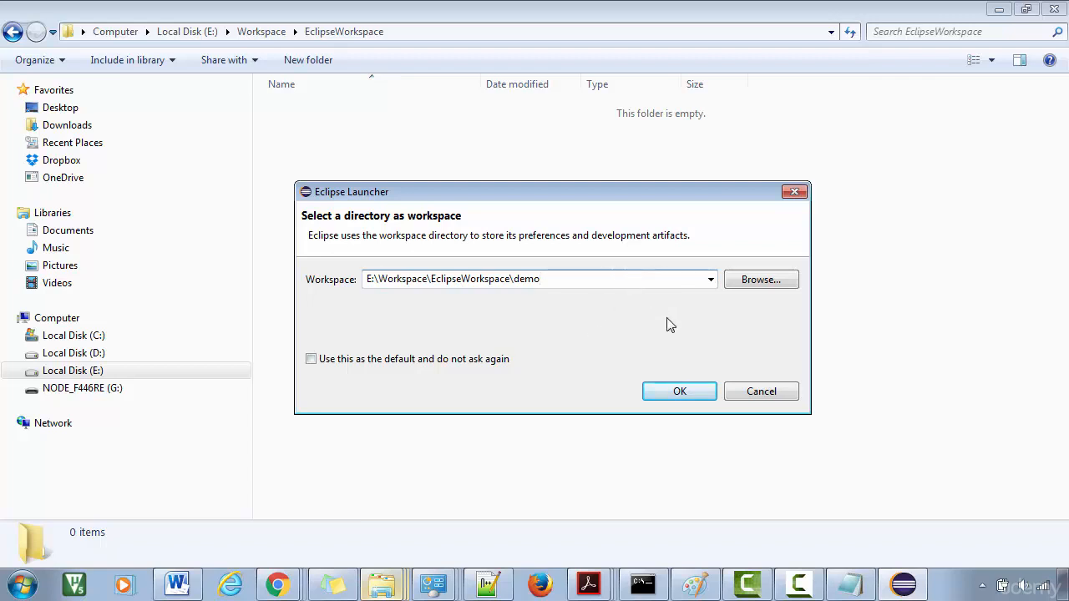
click(679, 393)
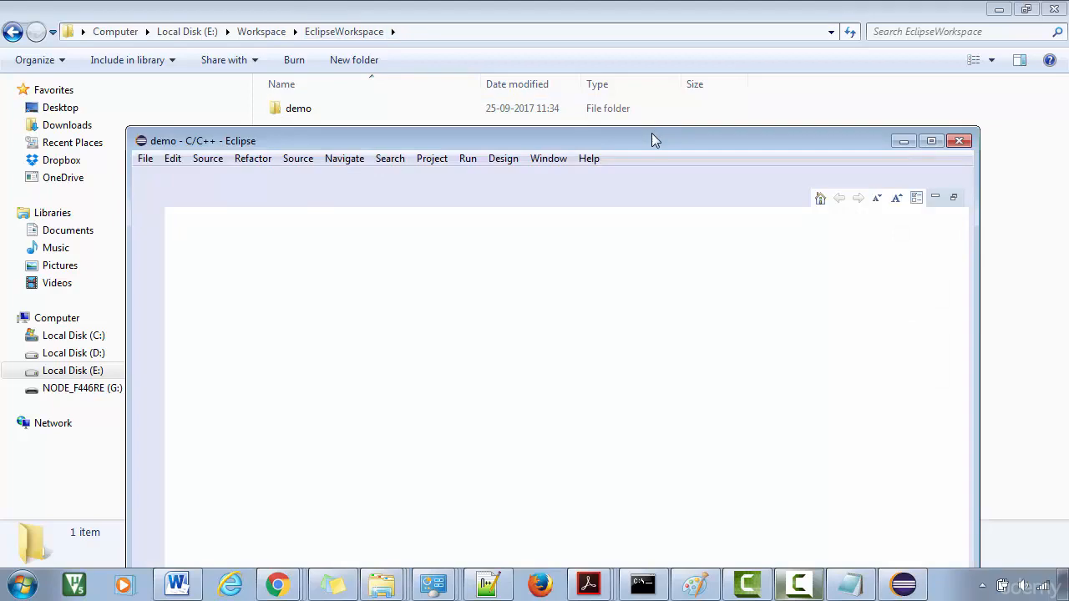
double_click(655, 139)
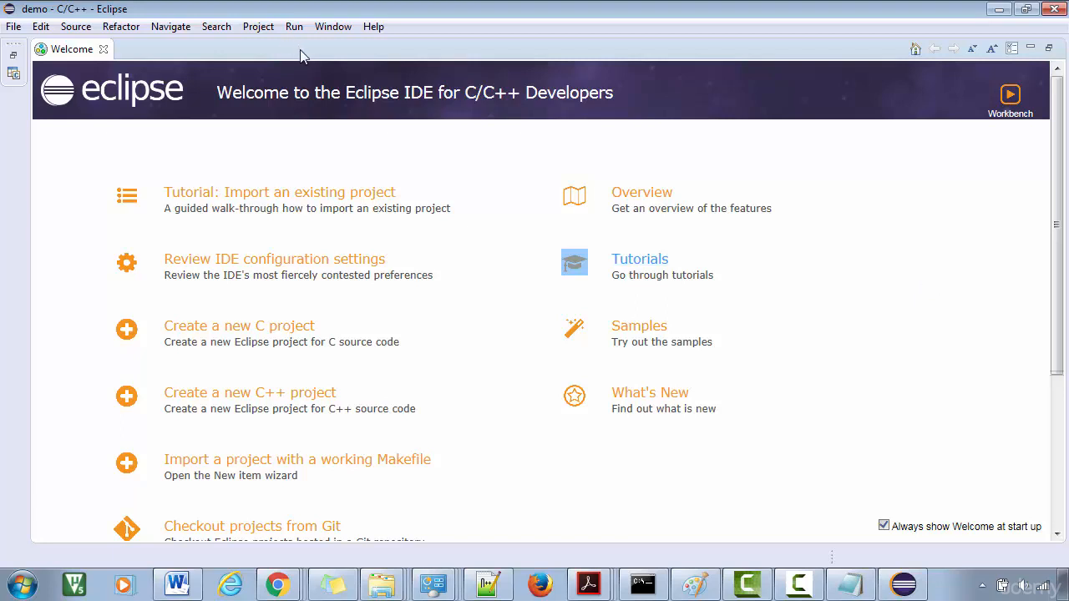
Open the Install New Software dialog in Eclipse and start adding a new repository
click(372, 27)
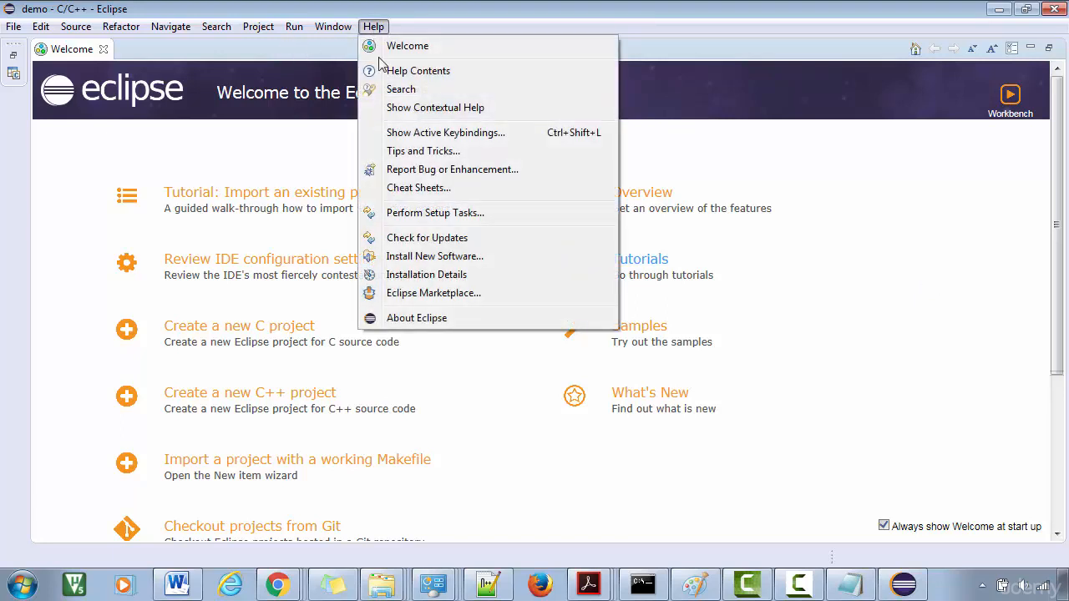
click(420, 258)
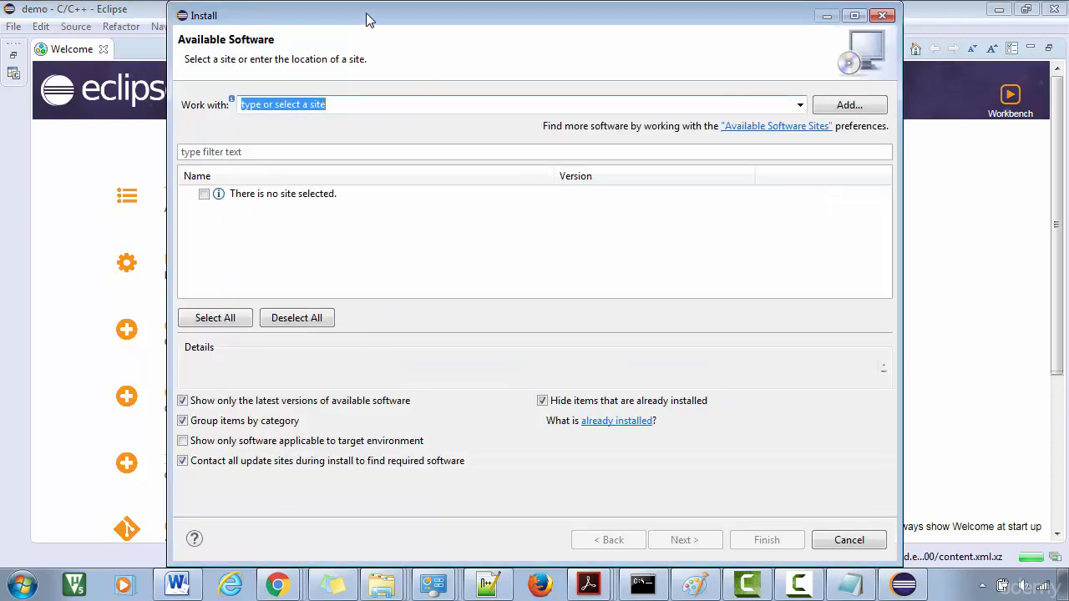
click(858, 109)
Copy the plug-in name from Notepad and enter GNU MCU Eclipse Plugin as the new repository's name
click(850, 585)
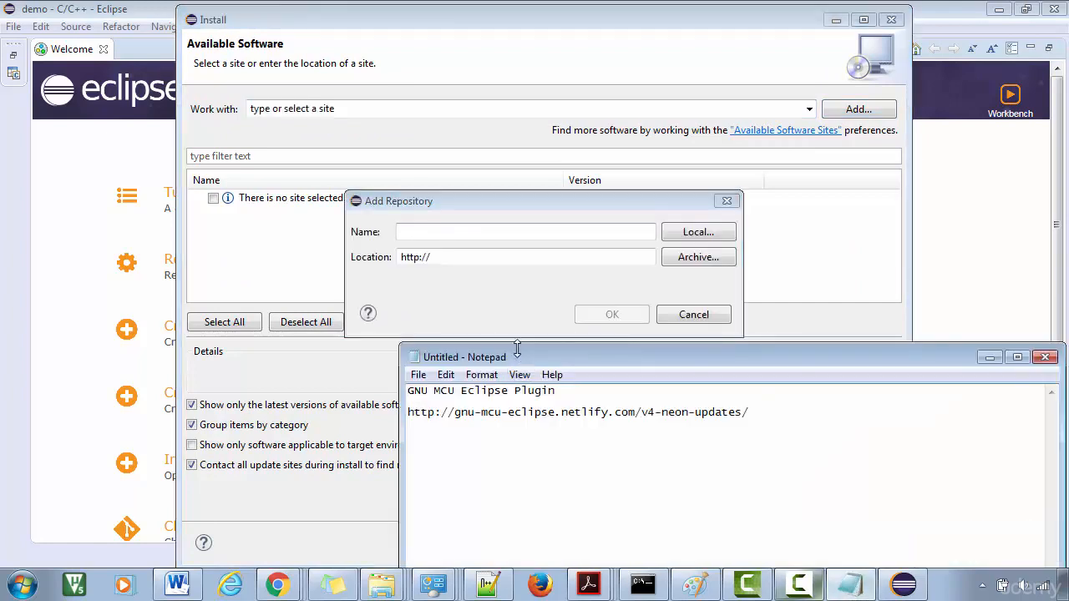
drag(517, 347, 517, 350)
drag(568, 394, 365, 396)
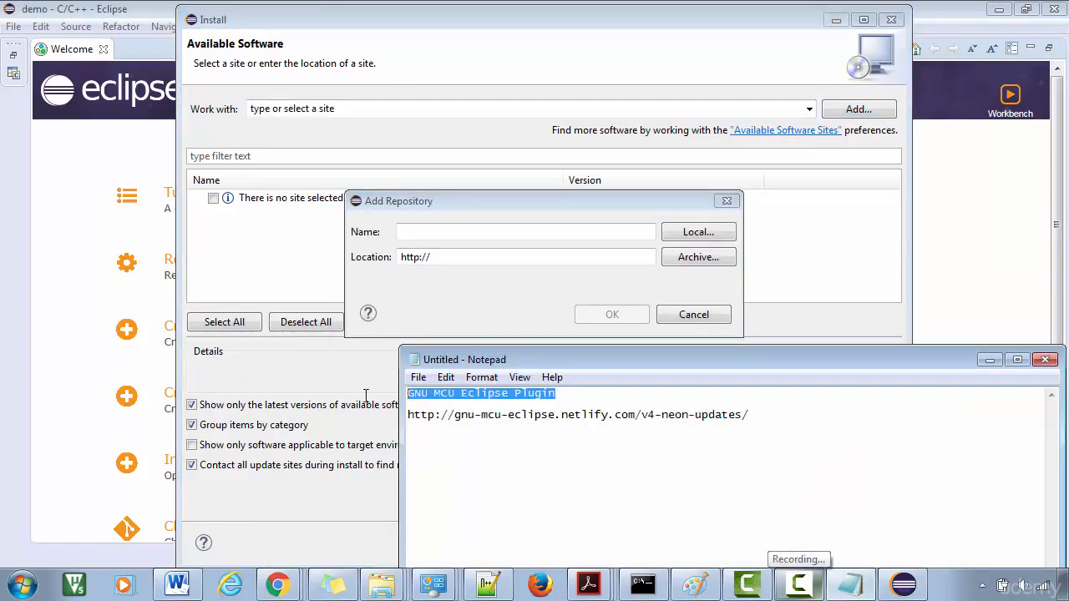
right_click(435, 392)
click(470, 211)
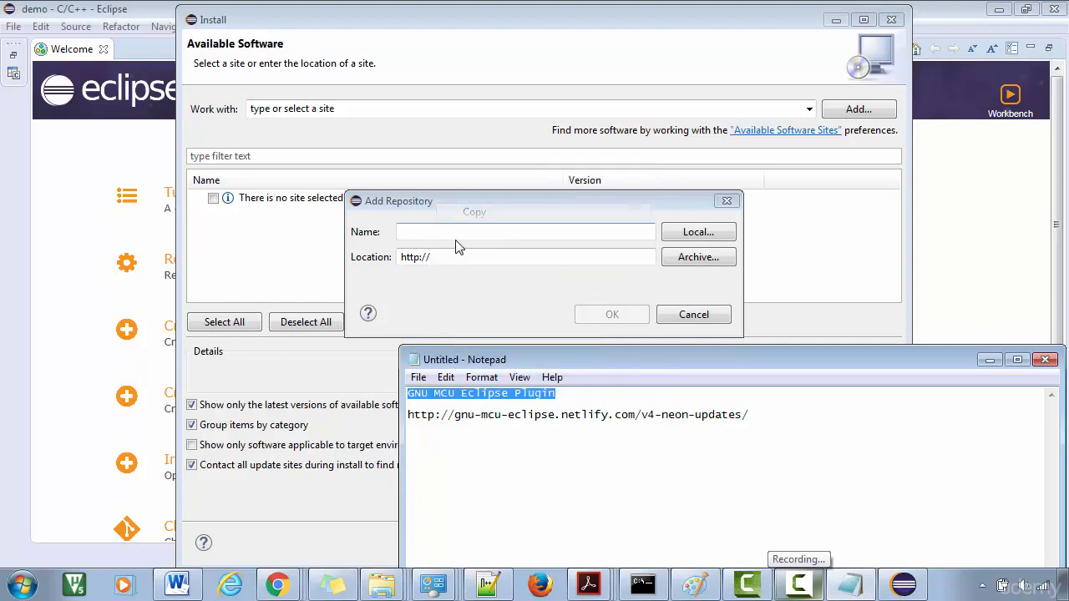
click(459, 232)
key(ctrl+v)
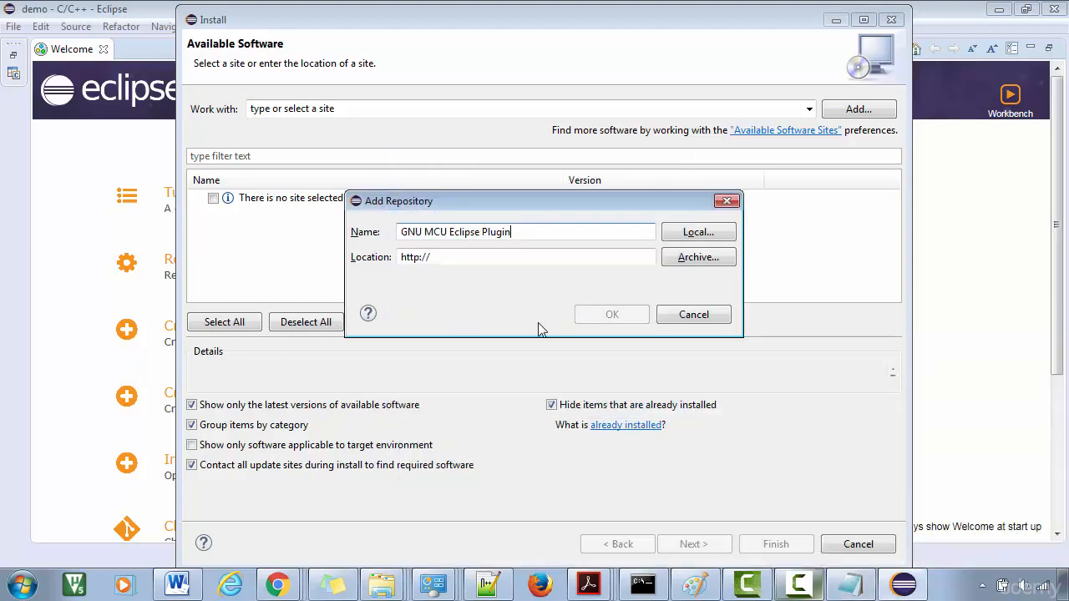
key(alt+Tab)
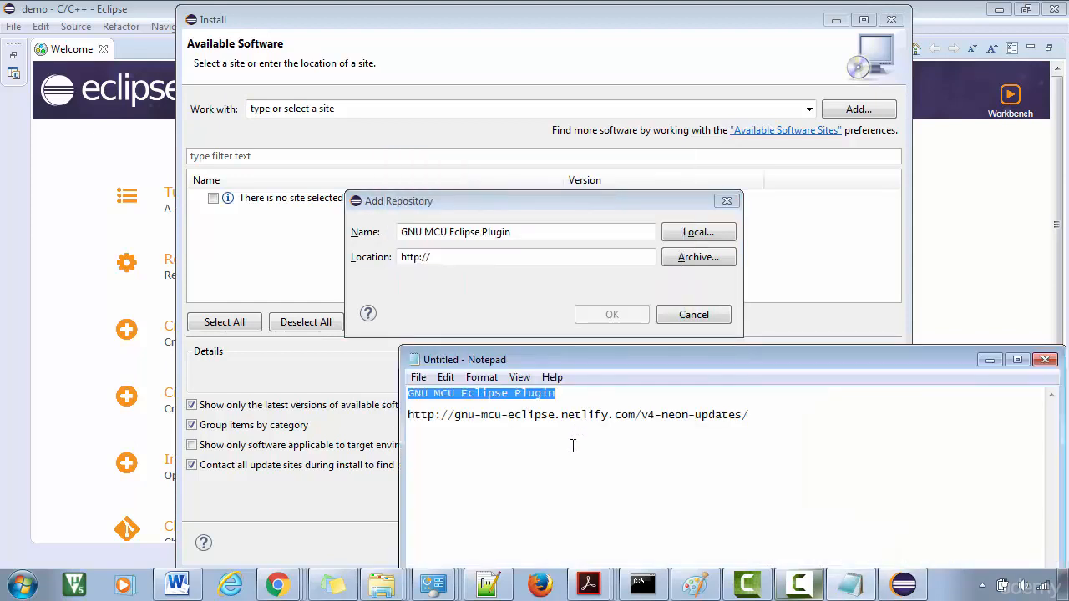
click(573, 444)
drag(775, 415, 365, 427)
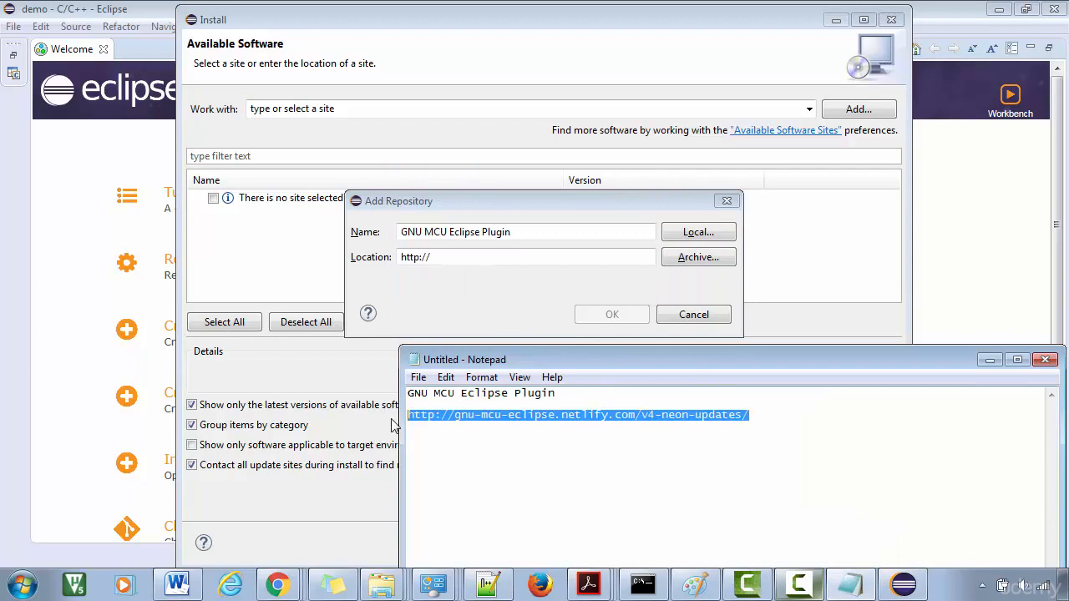
click(446, 256)
drag(446, 257, 354, 259)
key(ctrl+v)
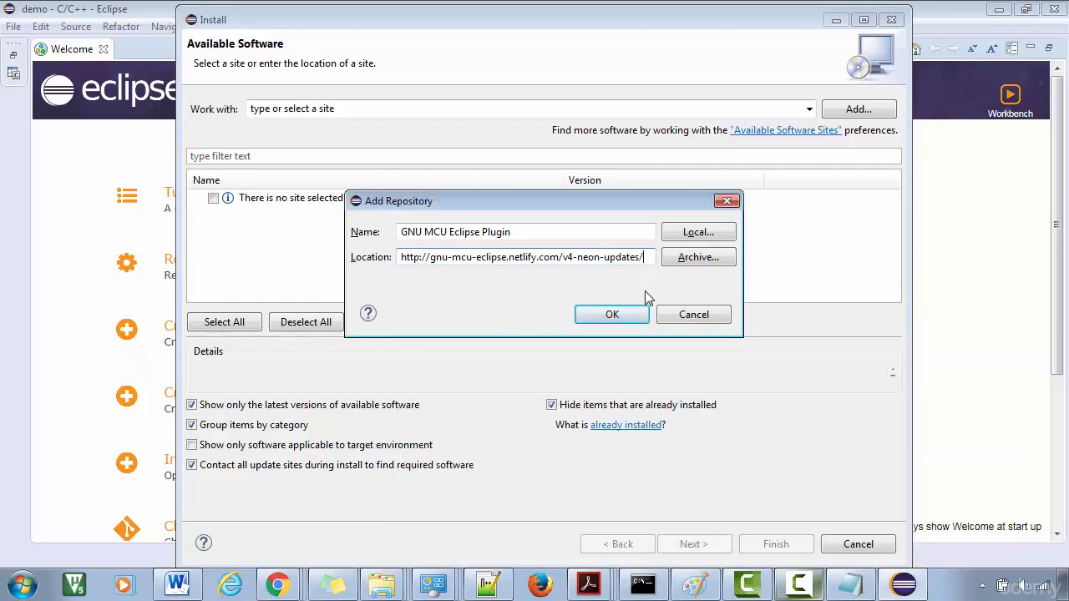
click(614, 315)
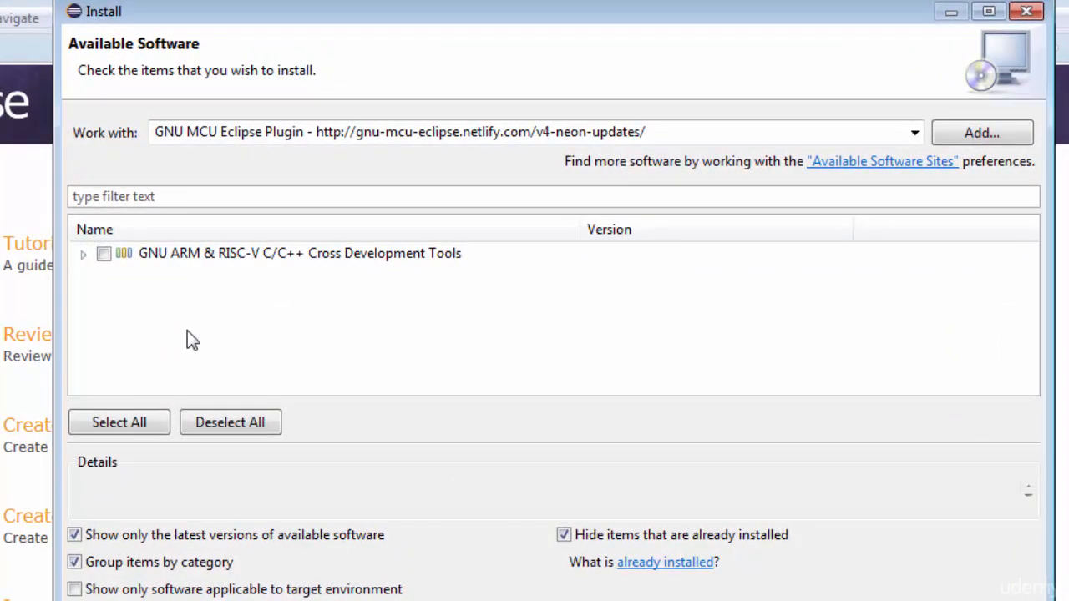
Expand the GNU ARM & RISC-V C/C++ Cross Development Tools category and select its ARM Cross Compiler component for installation
click(82, 255)
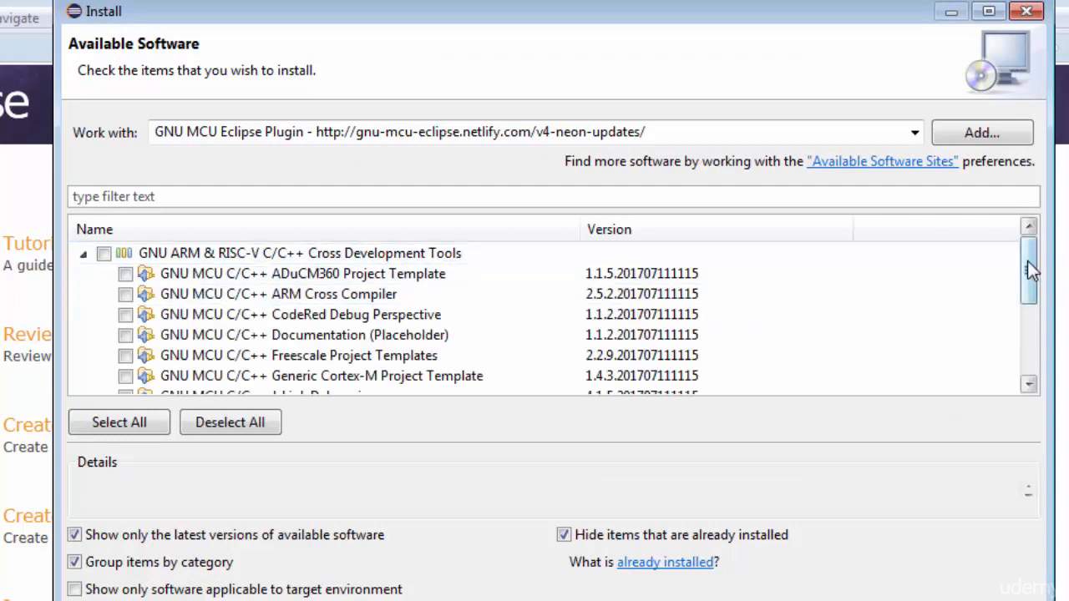
mouse_move(1031, 269)
mouse_down()
mouse_move(1031, 348)
mouse_move(1033, 261)
mouse_up()
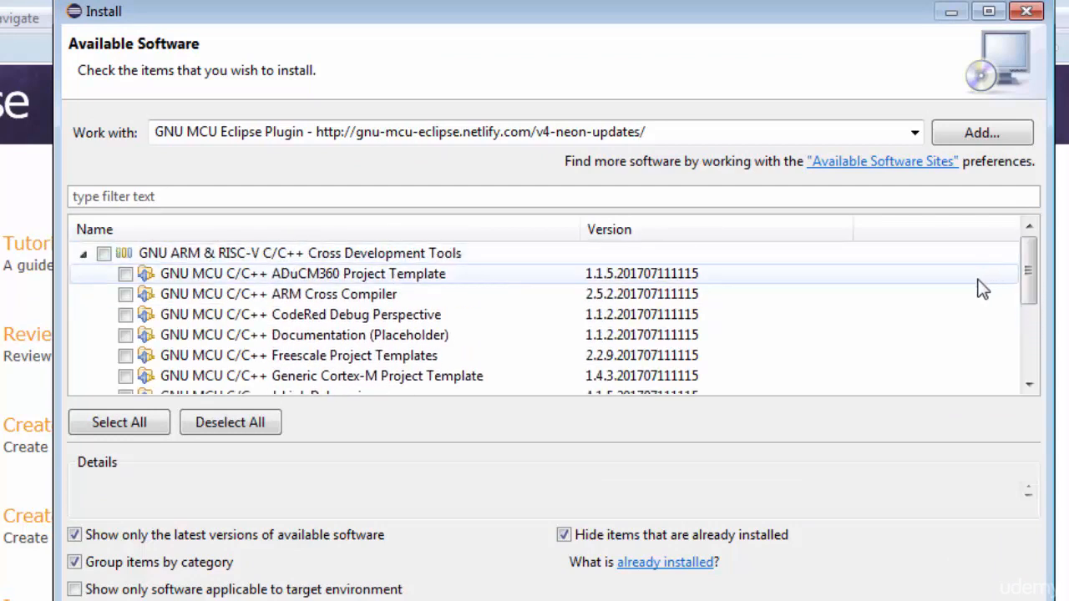
click(314, 282)
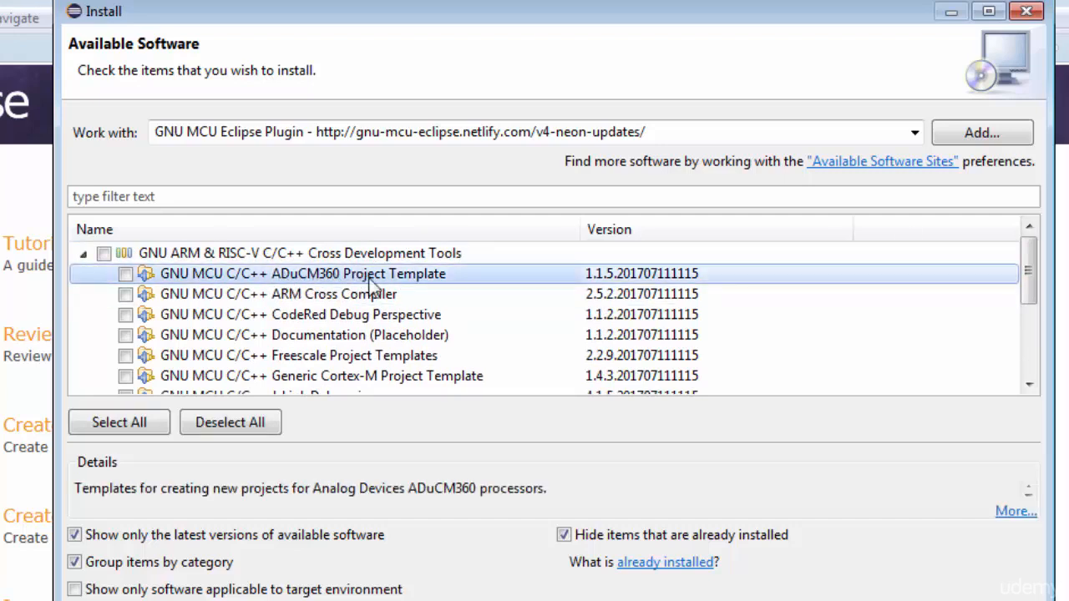
click(292, 303)
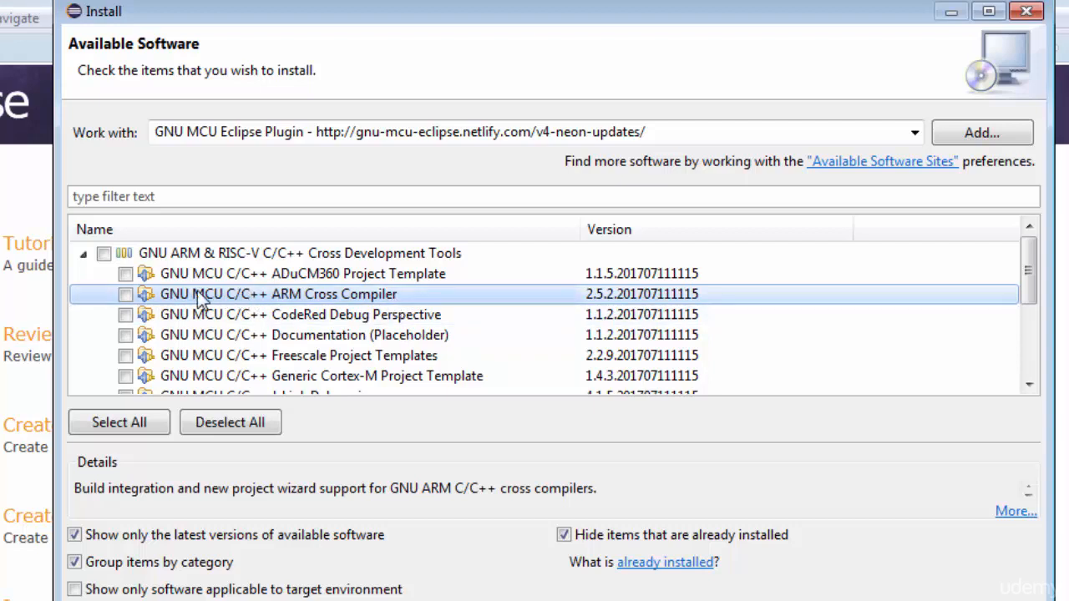
click(125, 295)
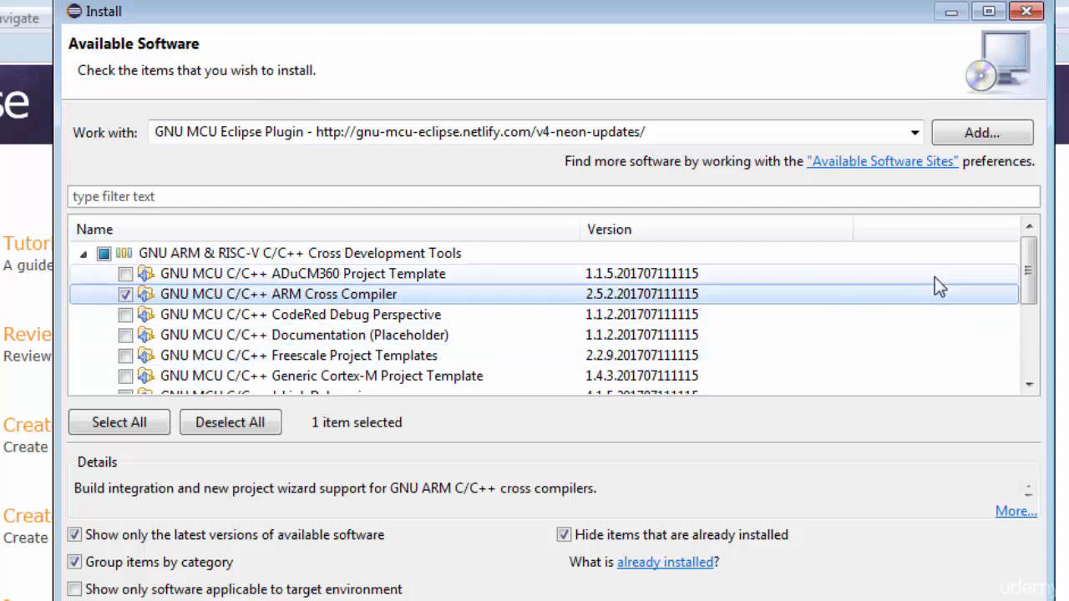
Add the Generic Cortex-M Project Template, J-Link Debugging and OpenOCD Debugging components to the installation selection
drag(1028, 287, 1029, 305)
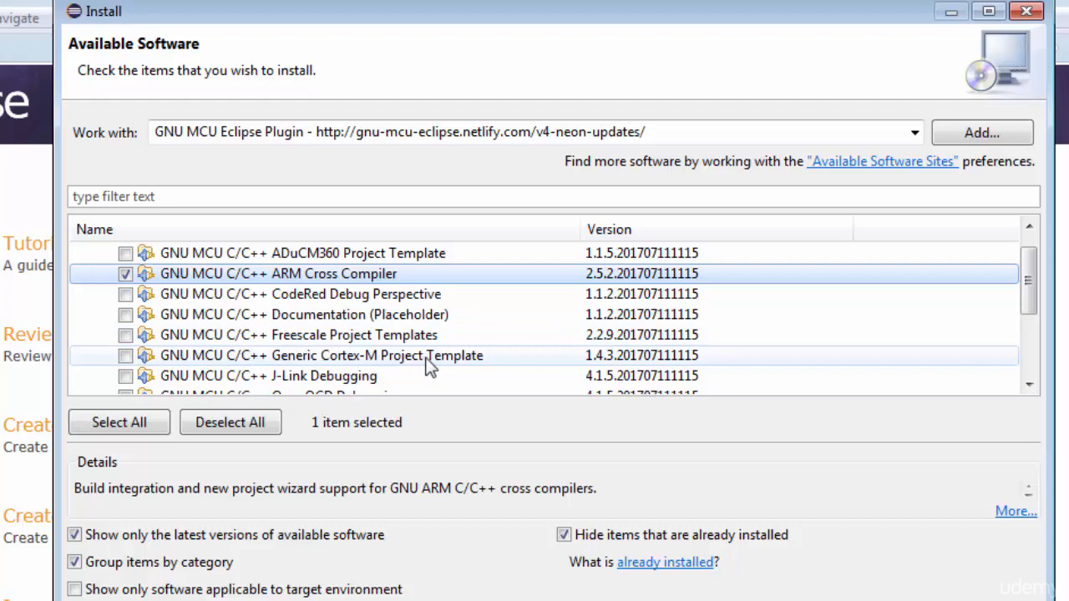
click(127, 355)
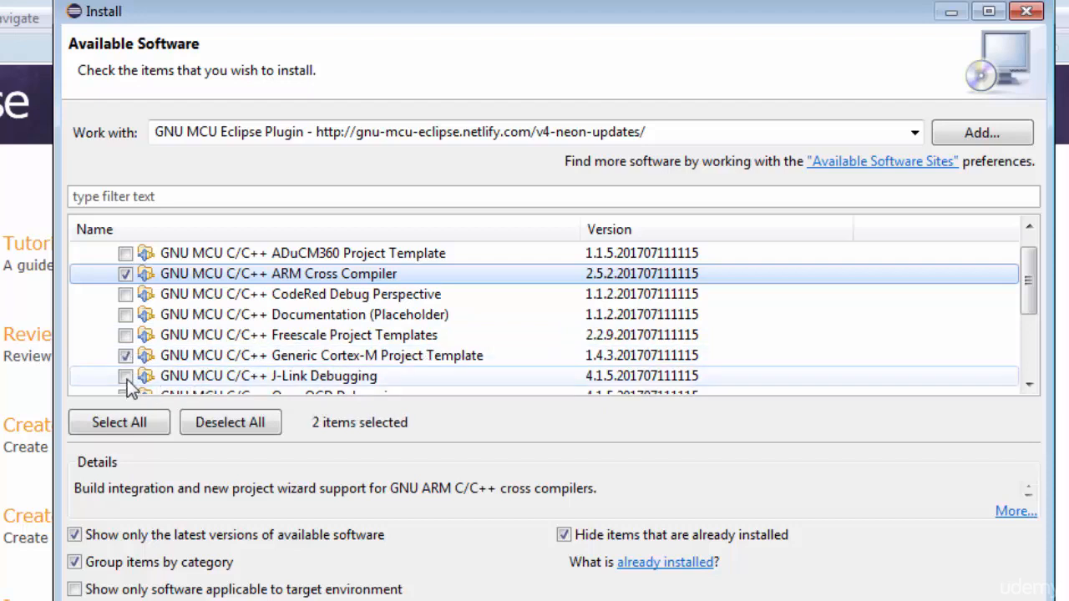
click(125, 376)
drag(1033, 276, 1031, 294)
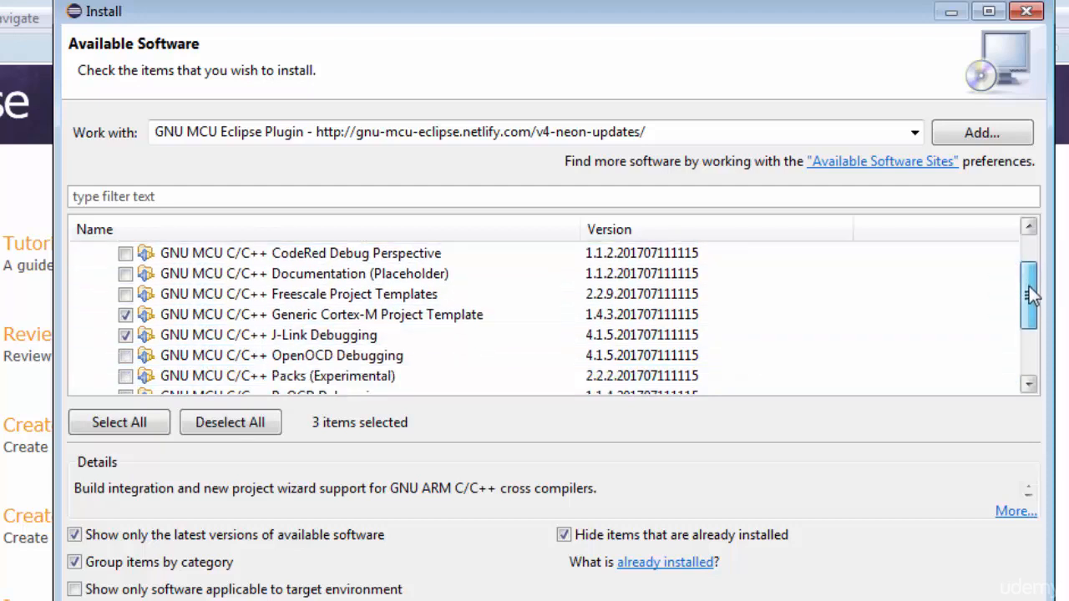
click(125, 356)
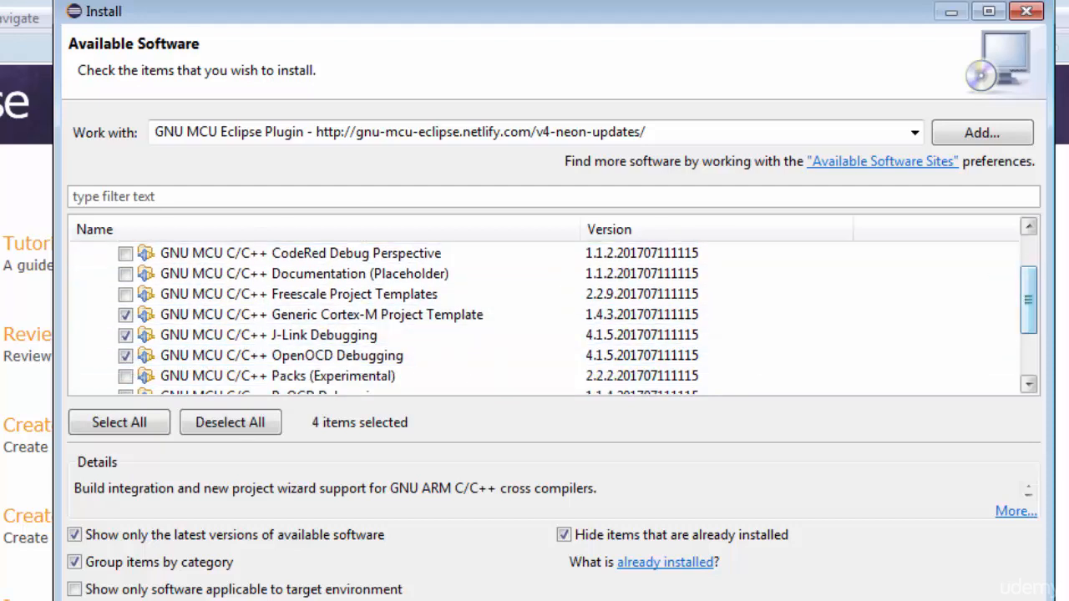
Add the Packs (Experimental), QEMU Debugging and STM32Fx Project Templates components to the selection and review the list
drag(1030, 298, 1033, 335)
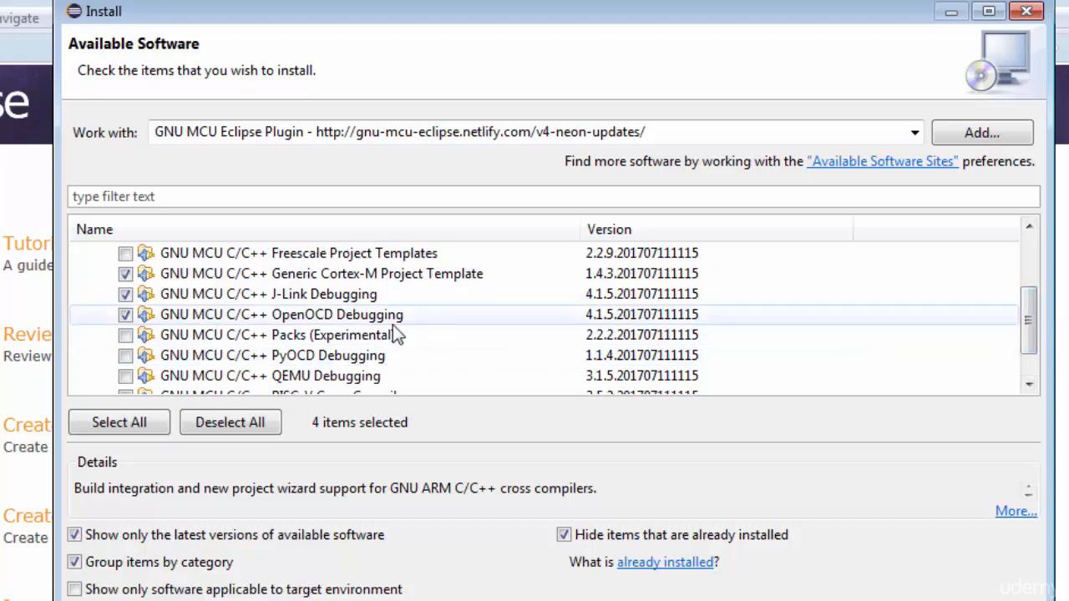
click(126, 335)
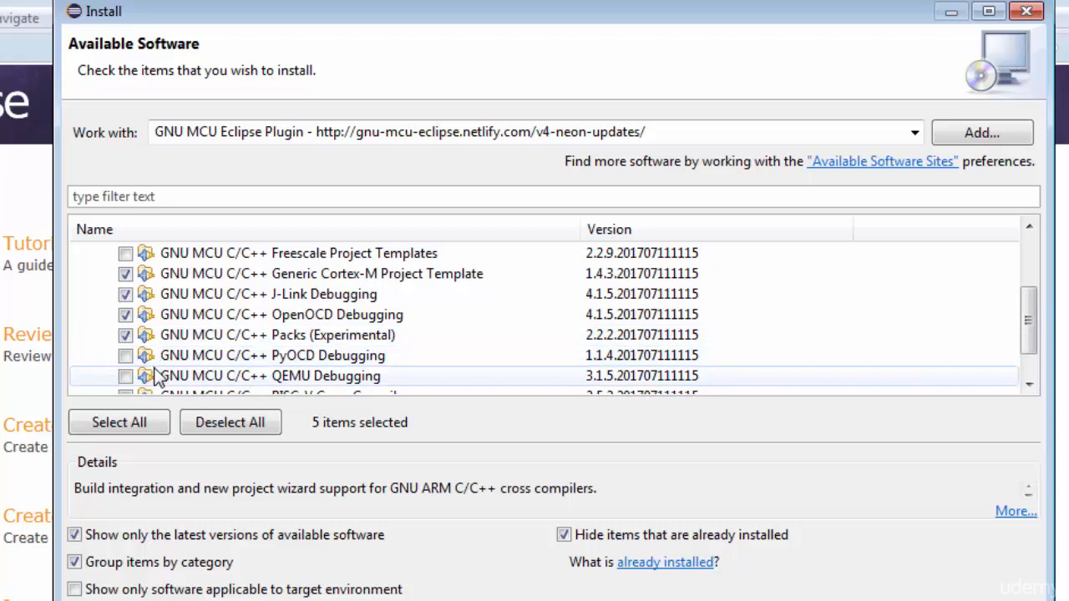
click(126, 376)
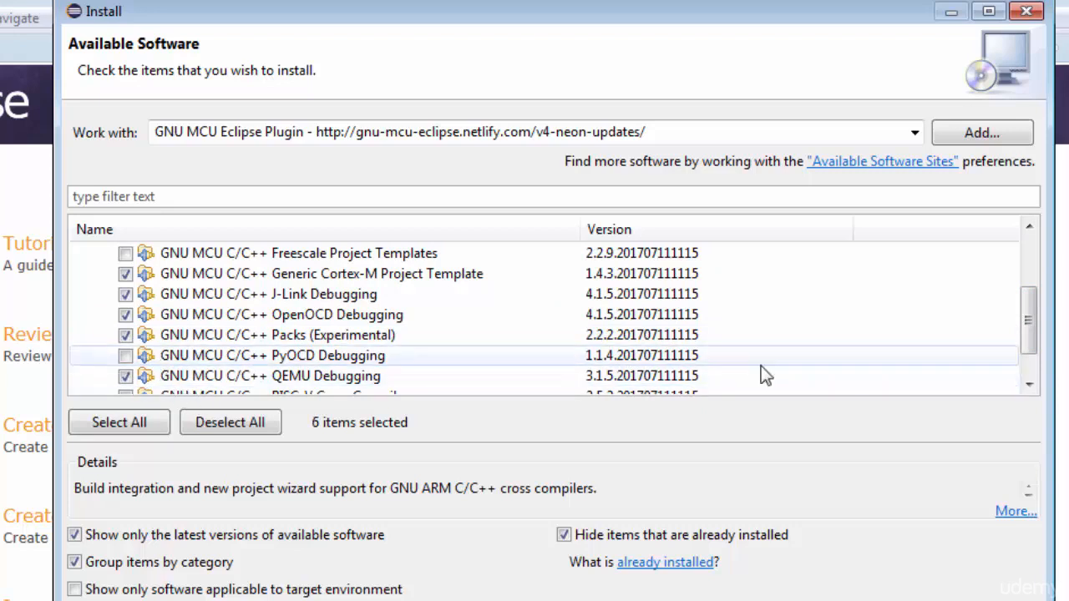
drag(1031, 310, 1031, 338)
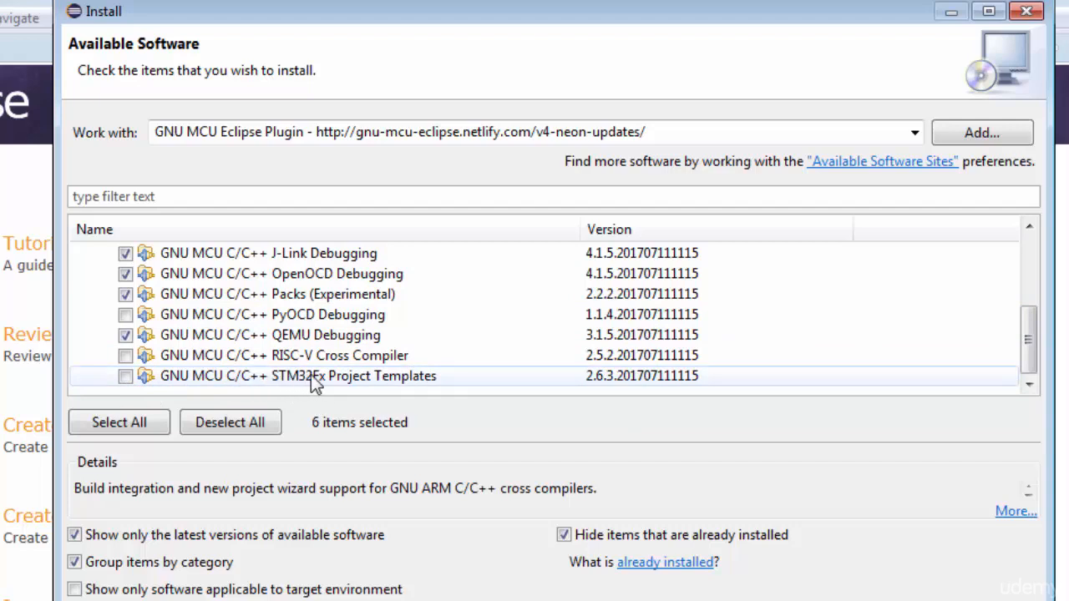
click(126, 380)
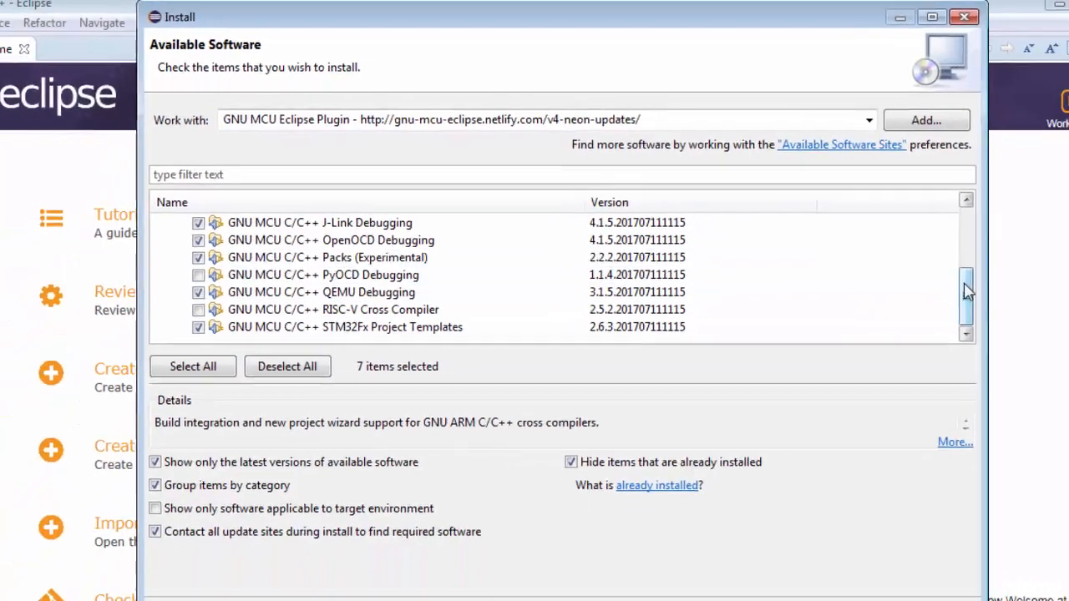
drag(1028, 325, 1020, 265)
mouse_move(914, 213)
mouse_down()
mouse_move(915, 198)
mouse_move(910, 261)
mouse_move(912, 204)
mouse_up()
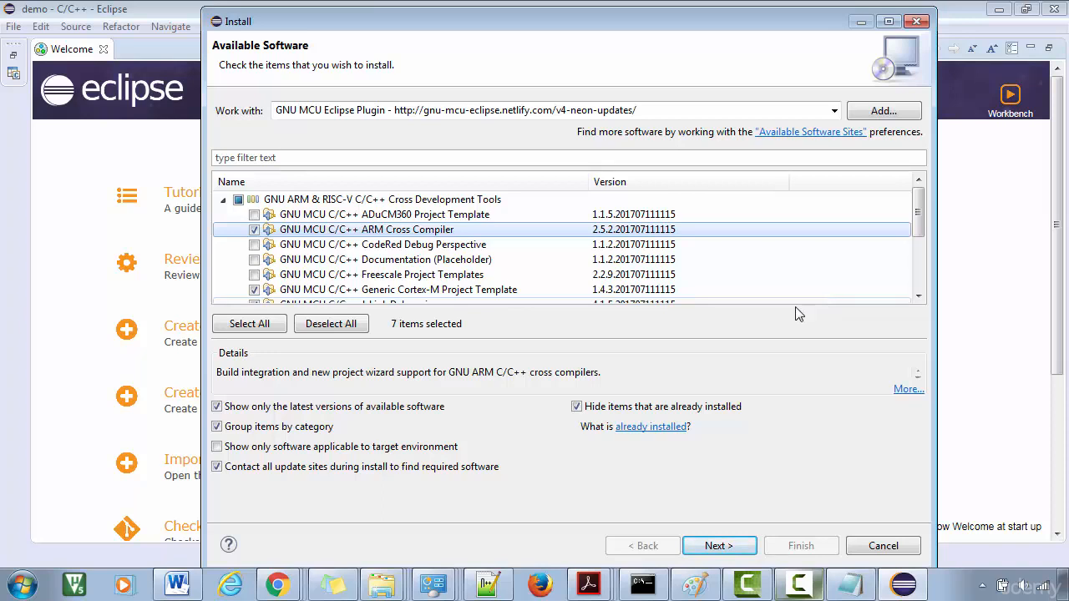
Proceed through the install details, accept the Eclipse Foundation license agreement and start installing the selected components
click(717, 551)
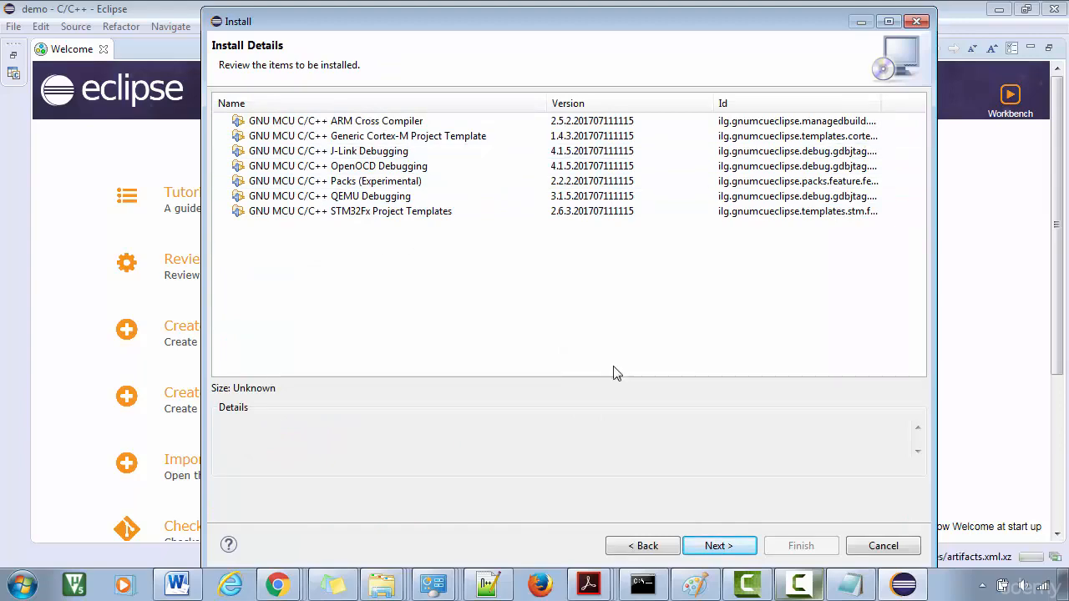
click(719, 547)
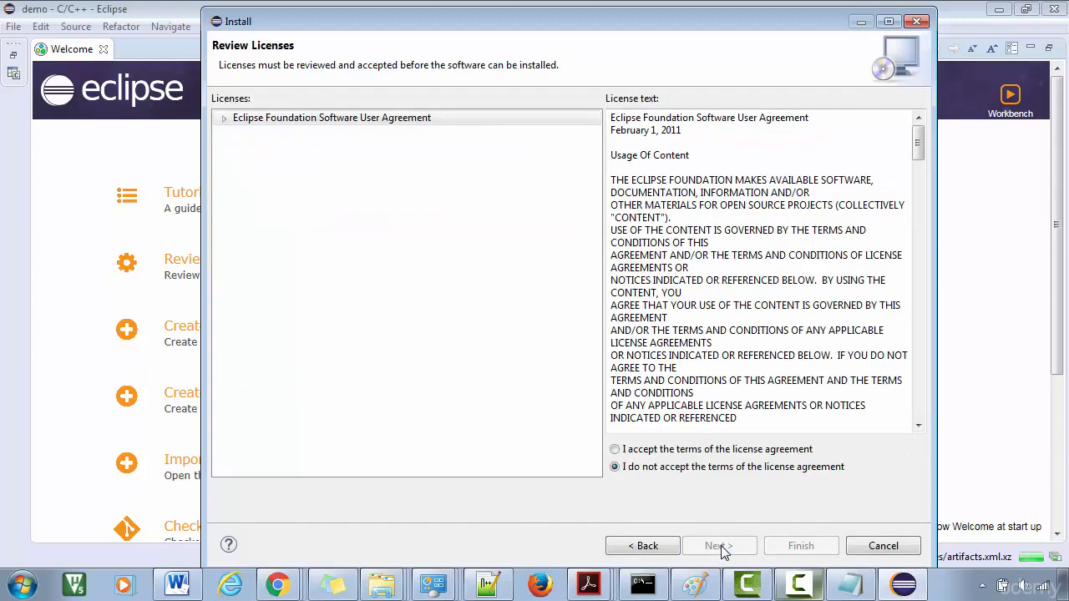
click(639, 451)
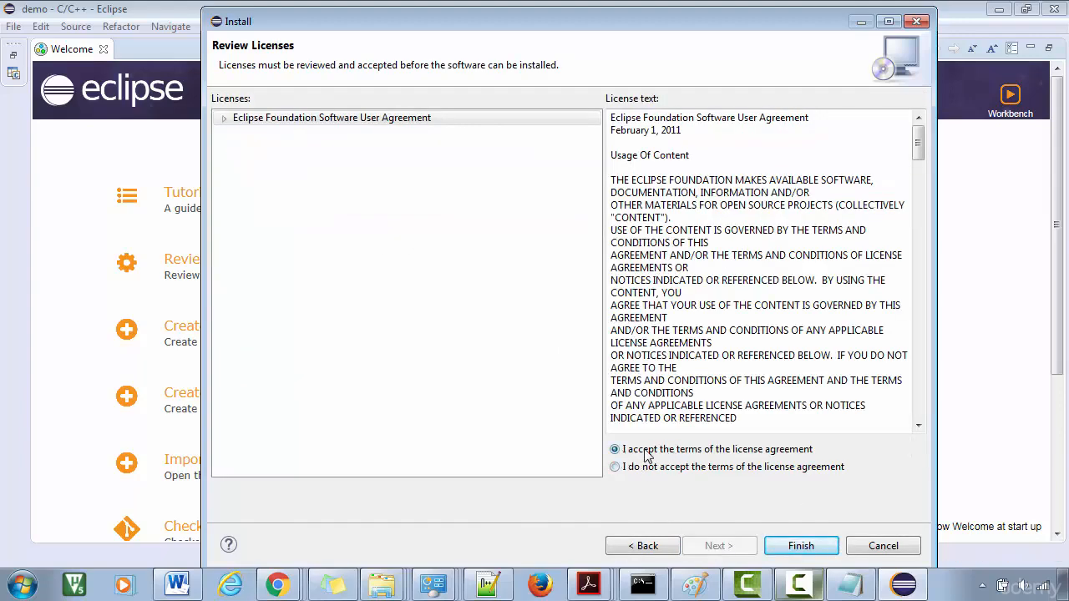
click(802, 547)
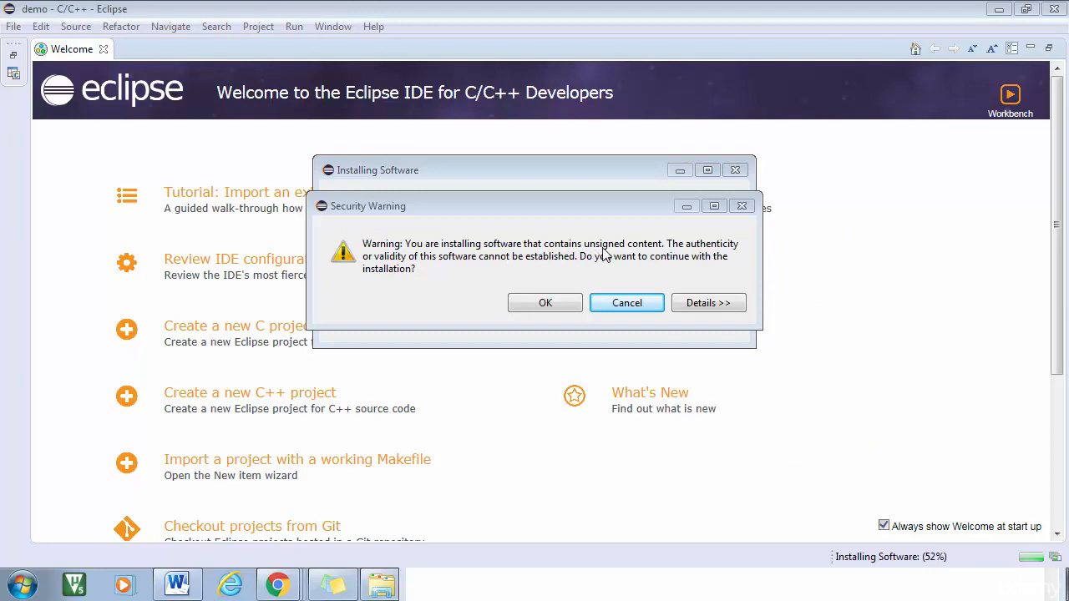
Allow the installation of unsigned content and restart Eclipse to apply the plug-in changes
click(545, 303)
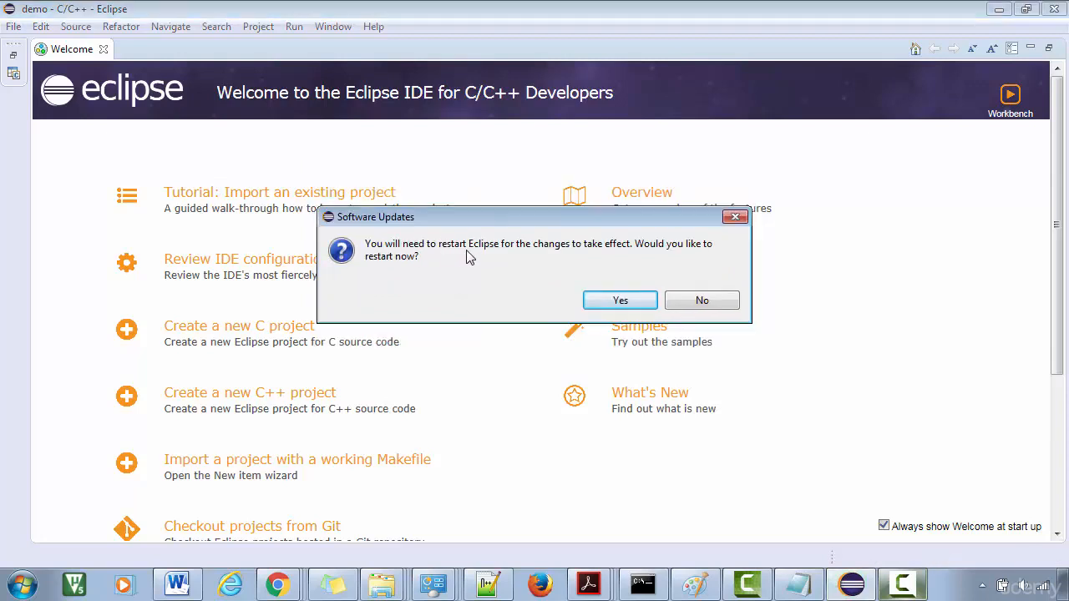
click(616, 301)
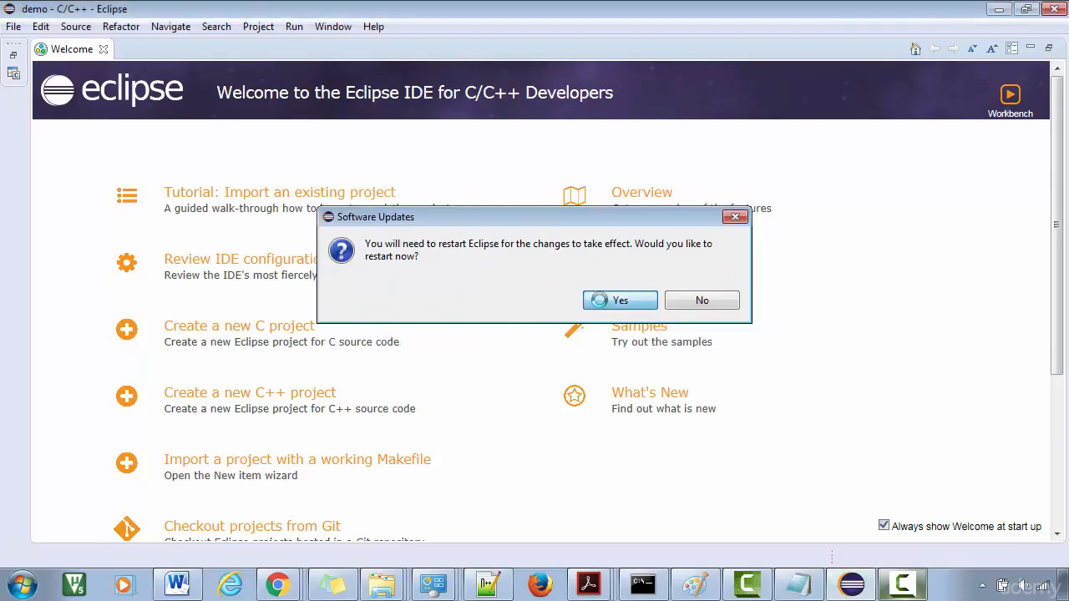